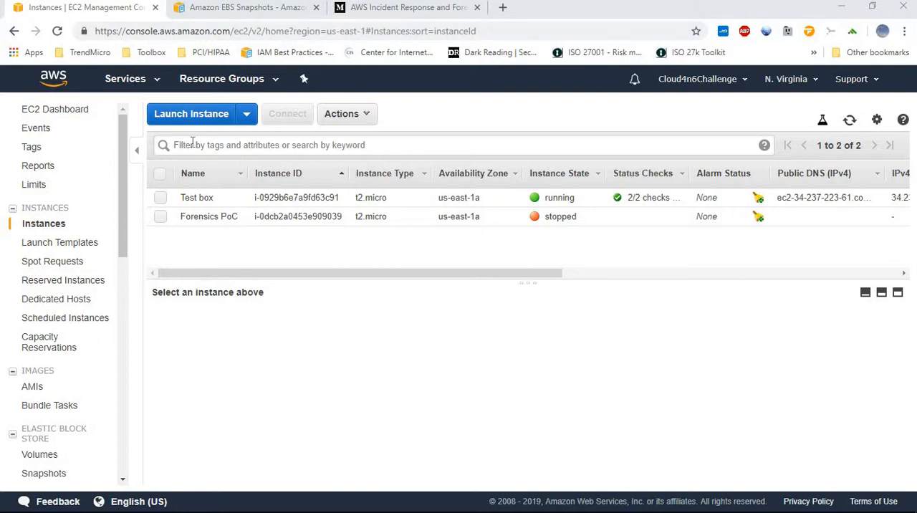
Review the details of the Test box and Forensics PoC instances, and view the Test box remote desktop session
left_click(161, 198)
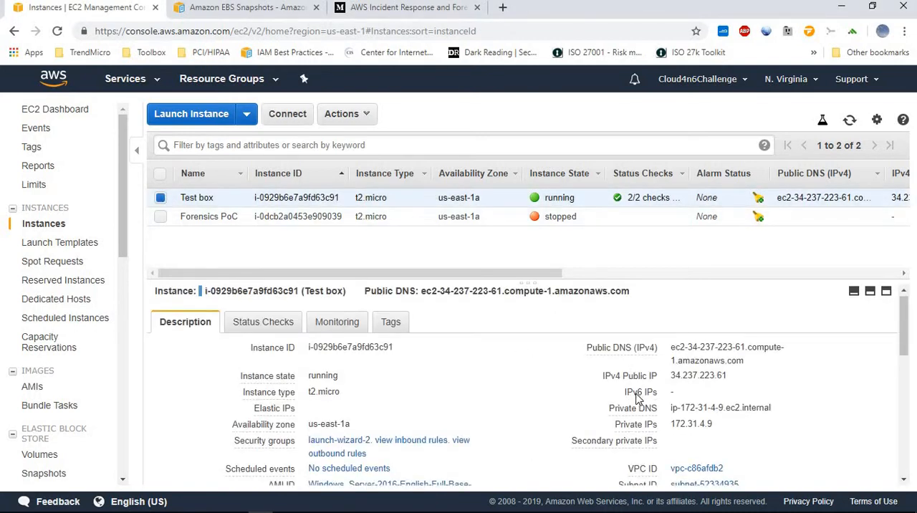
scroll(648, 391, "down", 1)
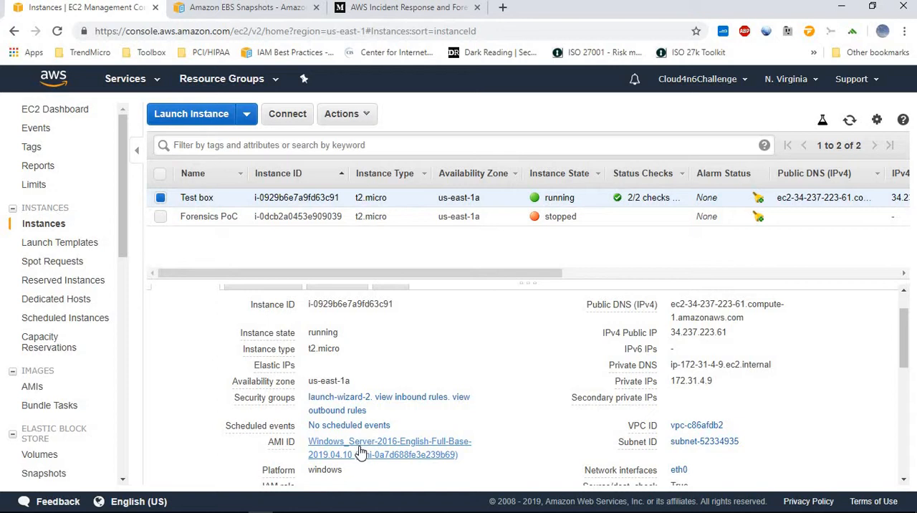
left_click(161, 199)
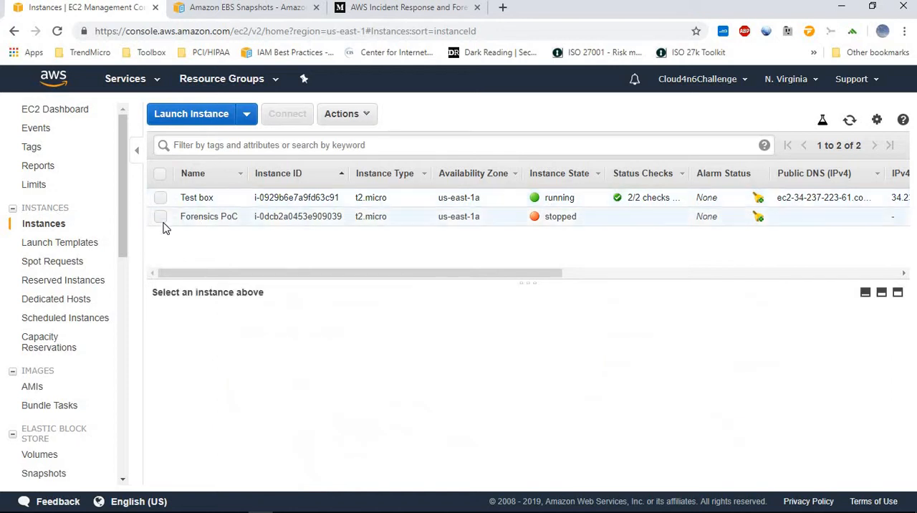
left_click(161, 217)
scroll(429, 378, "down", 1)
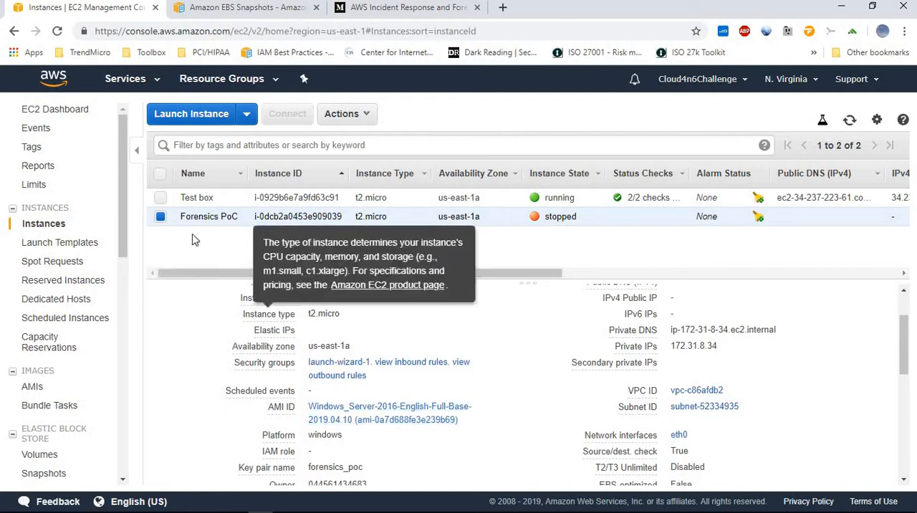
left_click(162, 217)
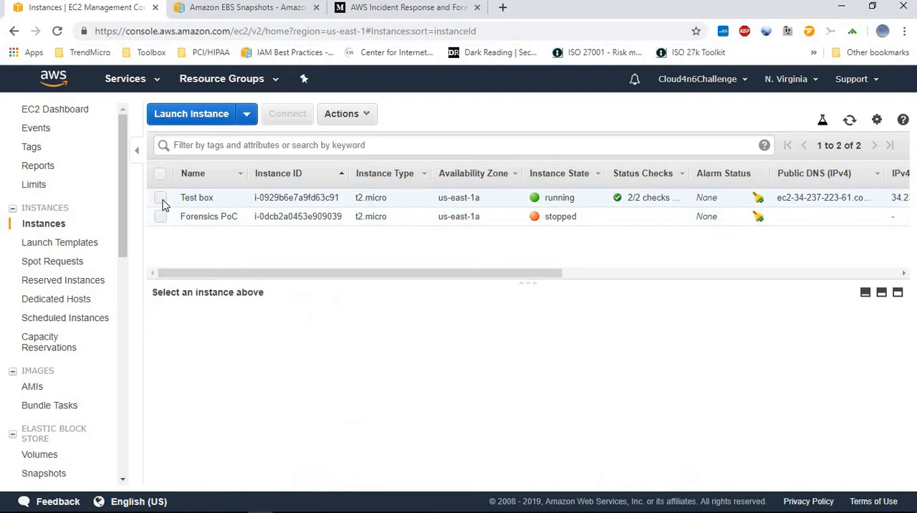
left_click(161, 199)
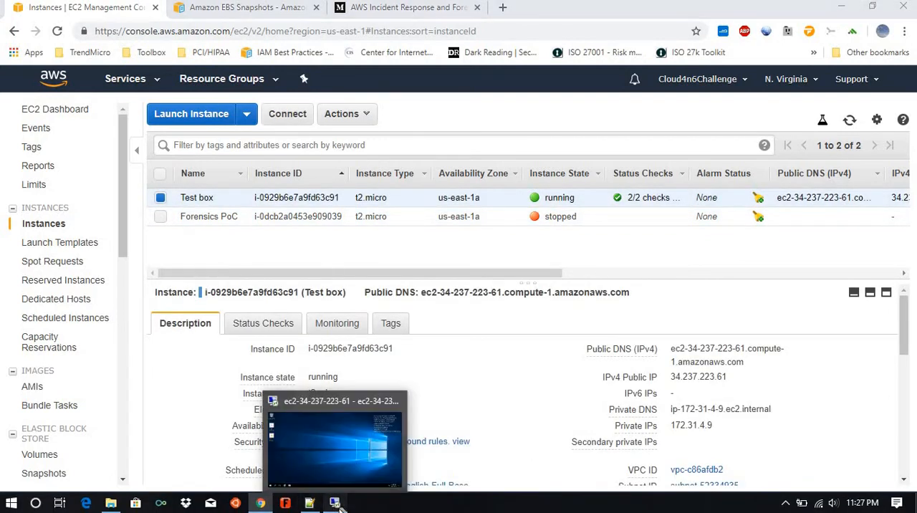
left_click(338, 507)
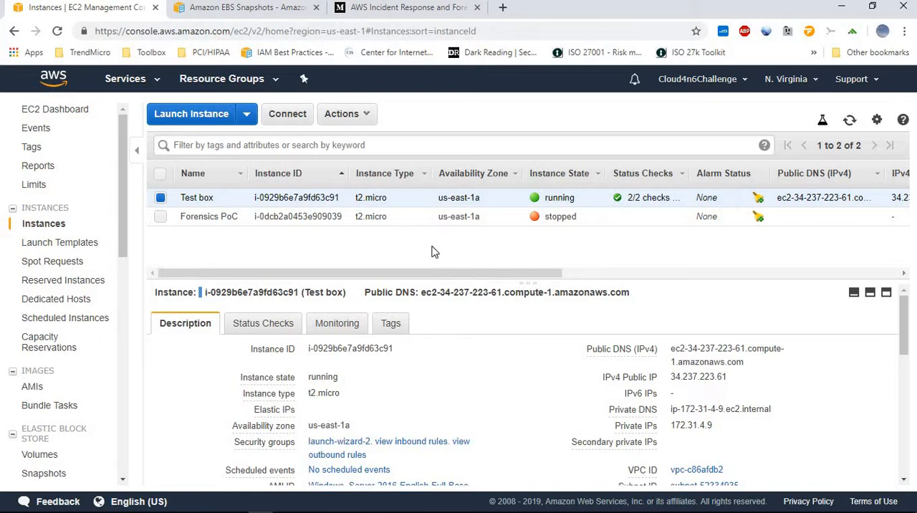
Open the EBS volume attached as root device /dev/sda1 of the Test box instance
scroll(546, 326, "down", 2)
scroll(546, 326, "down", 4)
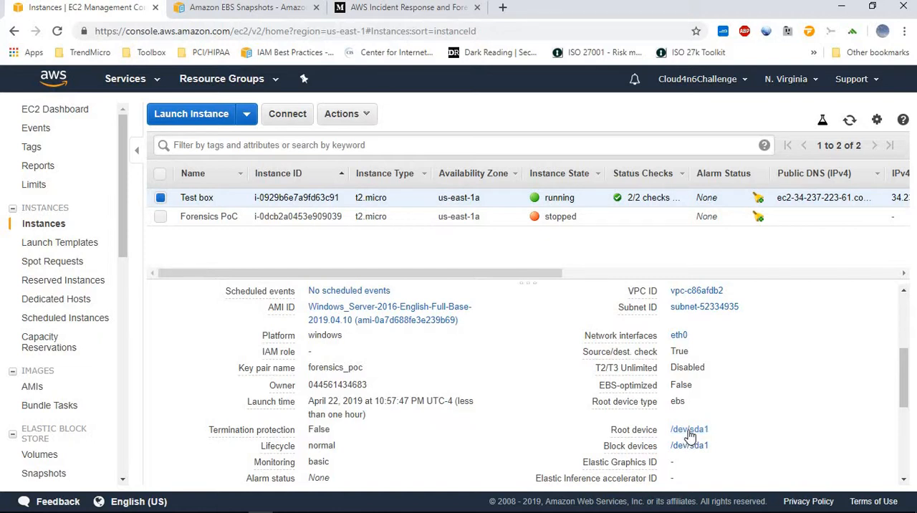
left_click(688, 432)
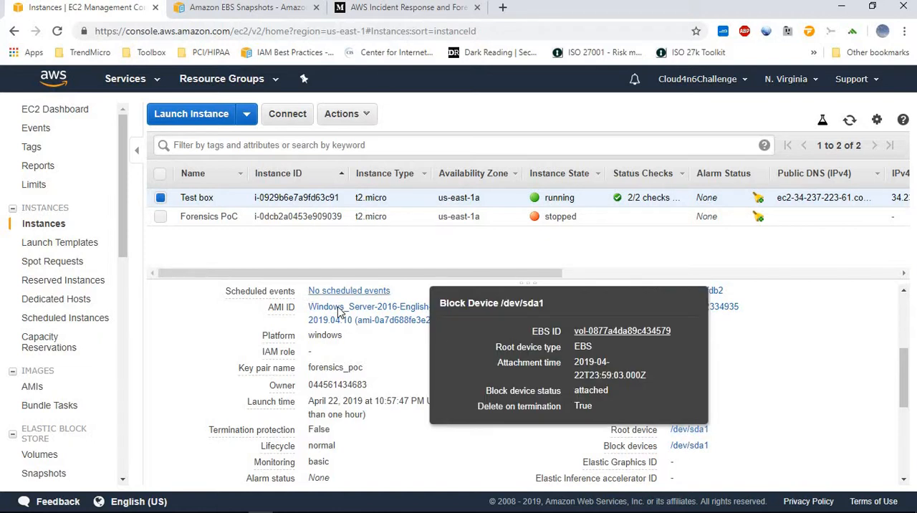
left_click(594, 332)
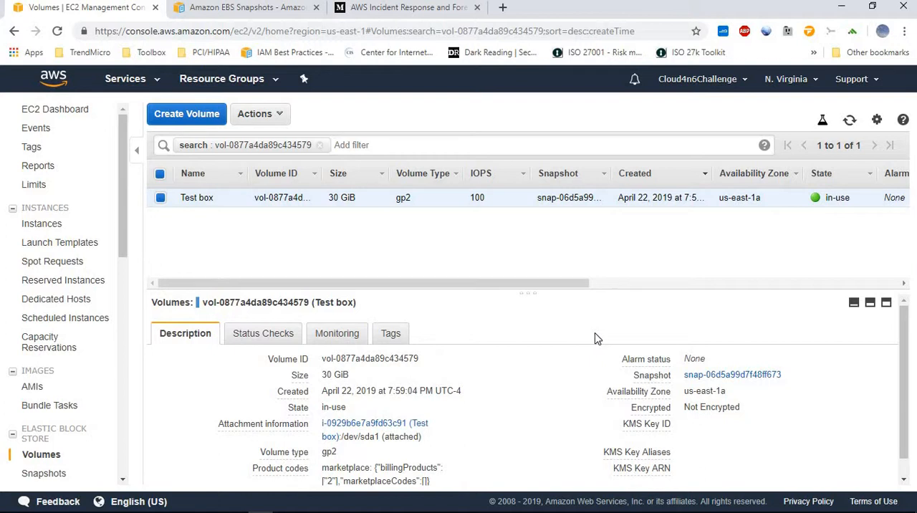
Start a snapshot of the Test box volume with the description snapshot1
left_click(279, 116)
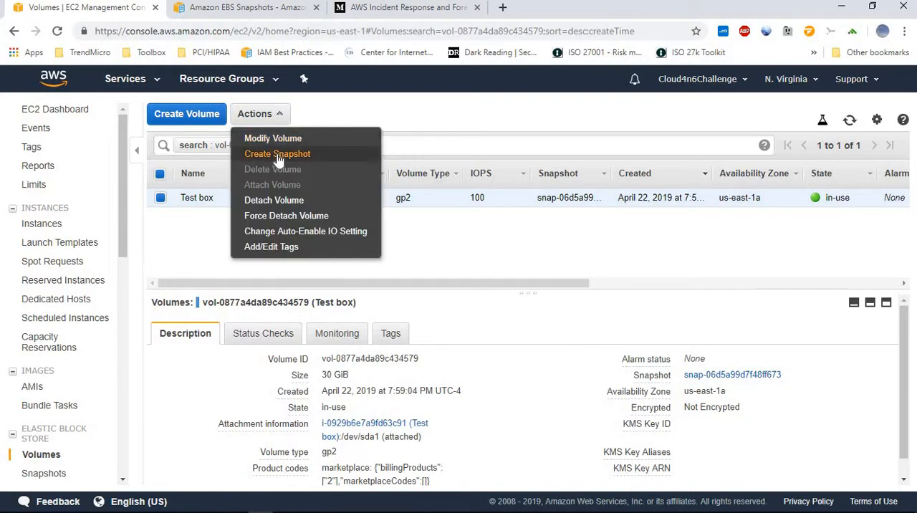
left_click(278, 154)
left_click(282, 226)
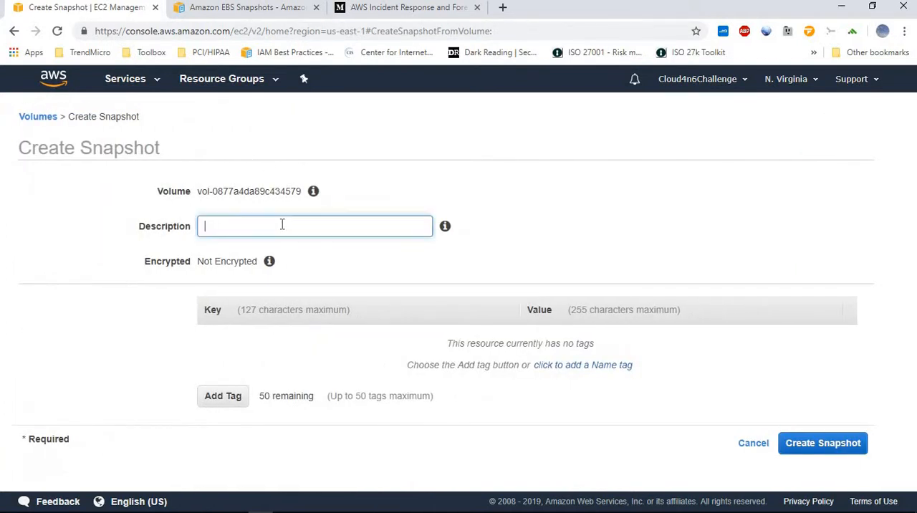
type("snapshot1")
Add a Name tag with the value snapshot1-test and create the snapshot
left_click(577, 369)
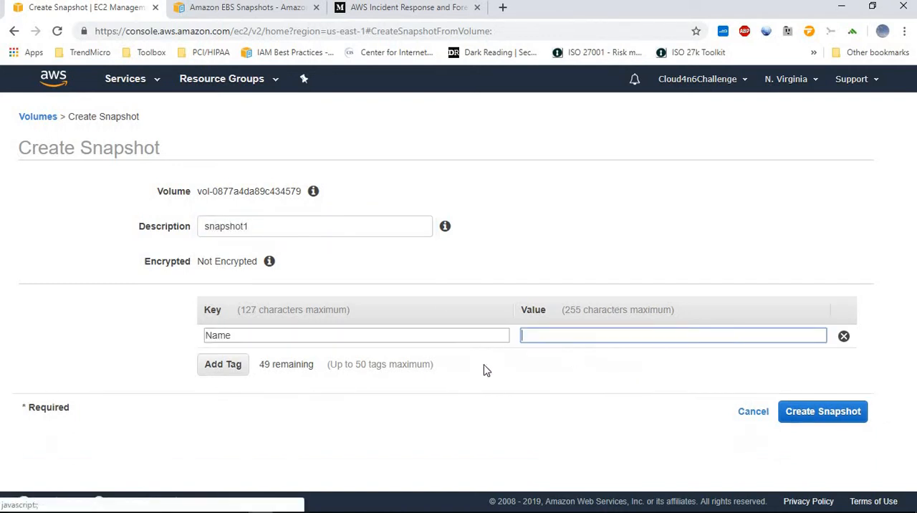
left_click(587, 337)
type("sn")
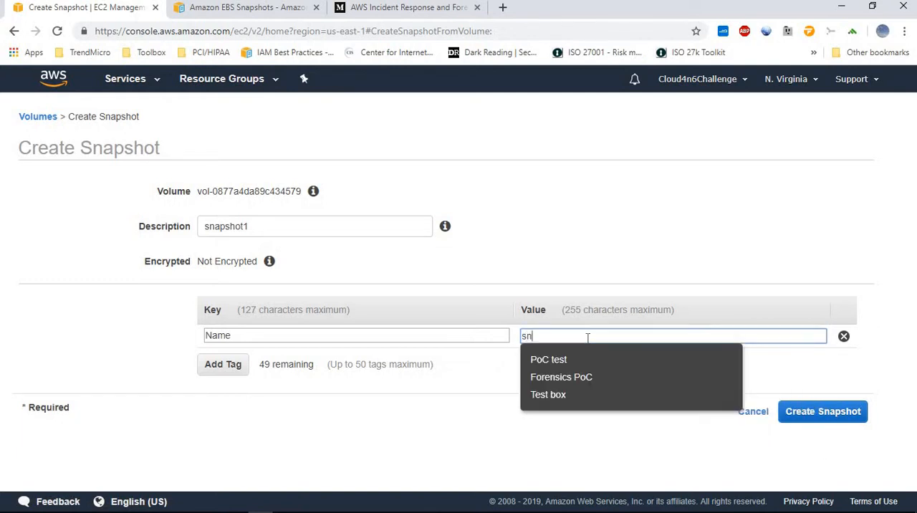
type("apshot1-test")
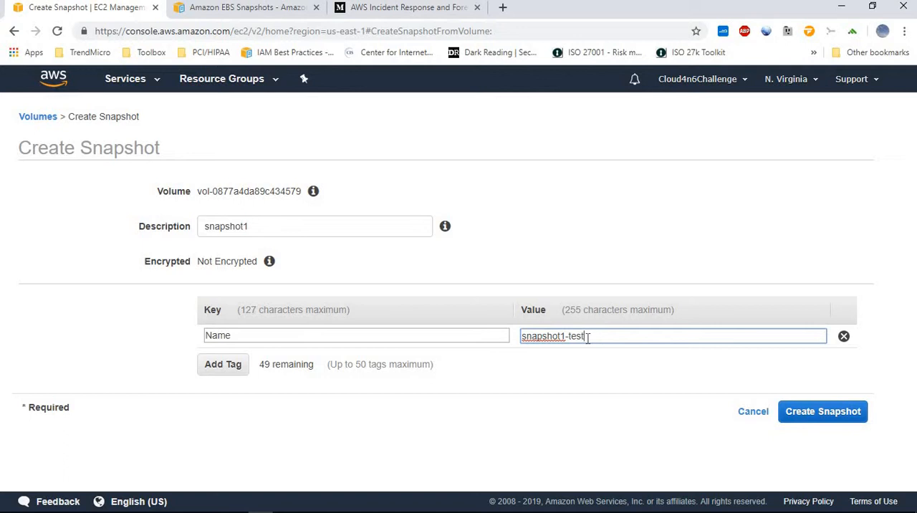
left_click(803, 411)
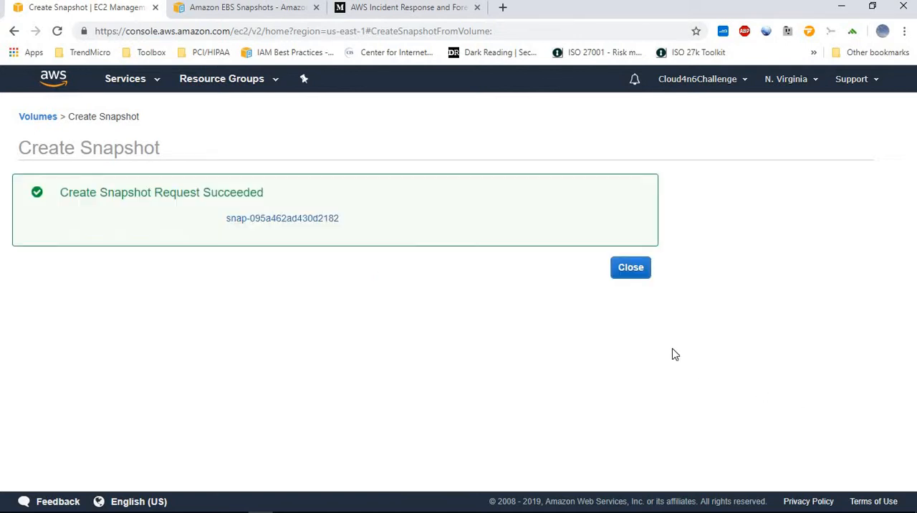
left_click(622, 270)
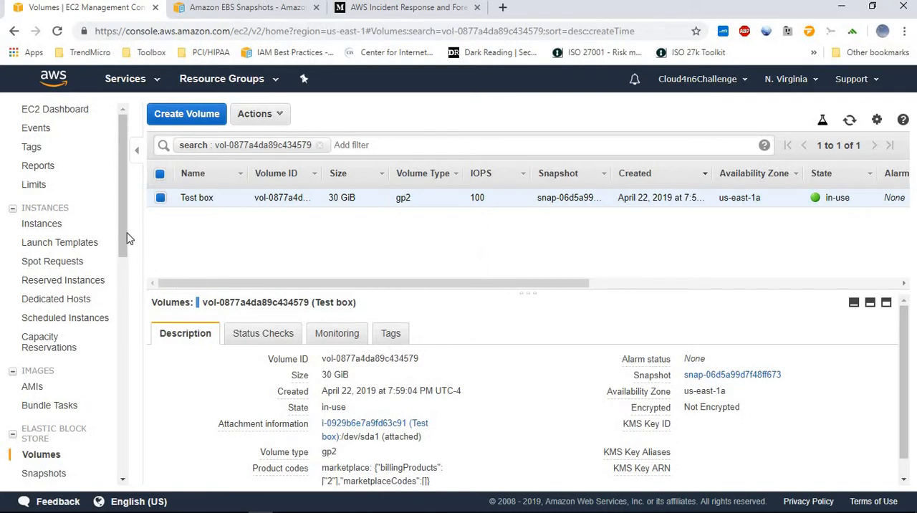
Check the status of the snapshot1-test snapshot and view the list of EBS volumes
scroll(127, 257, "down", 1)
left_click(62, 403)
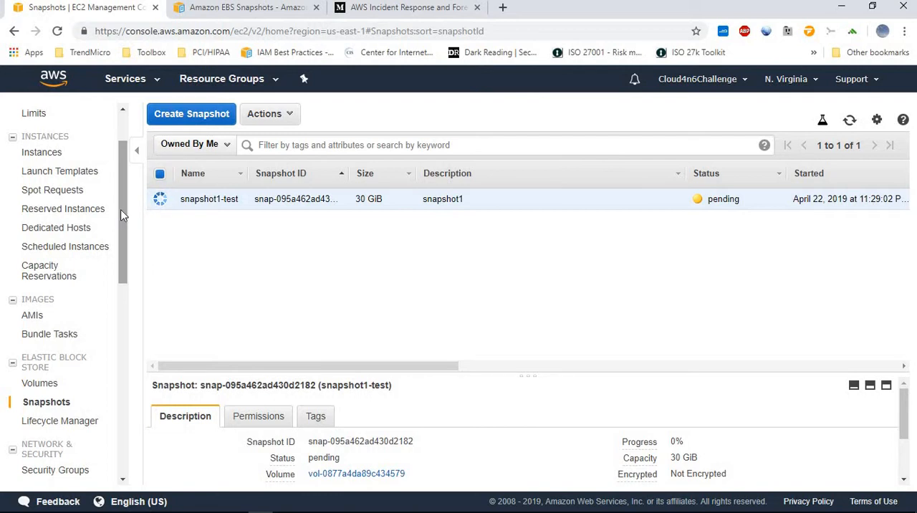
scroll(113, 179, "up", 1)
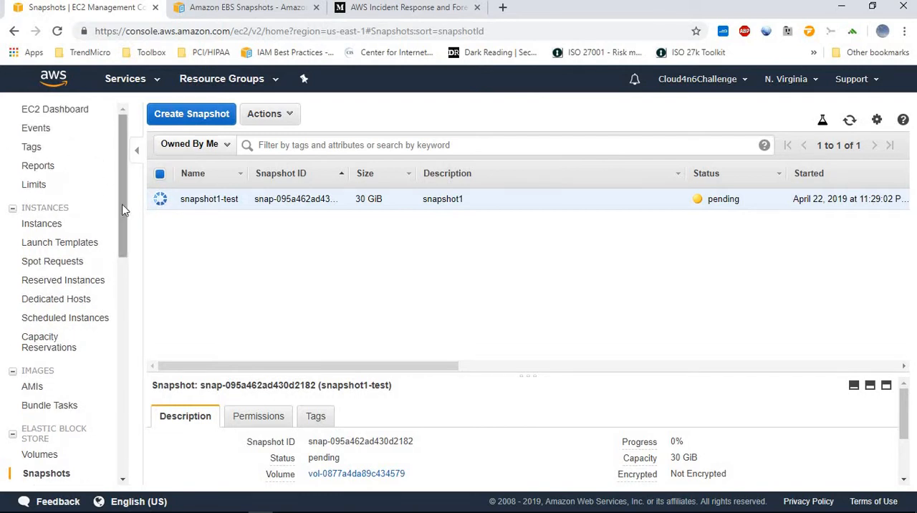
scroll(76, 352, "down", 1)
left_click(33, 359)
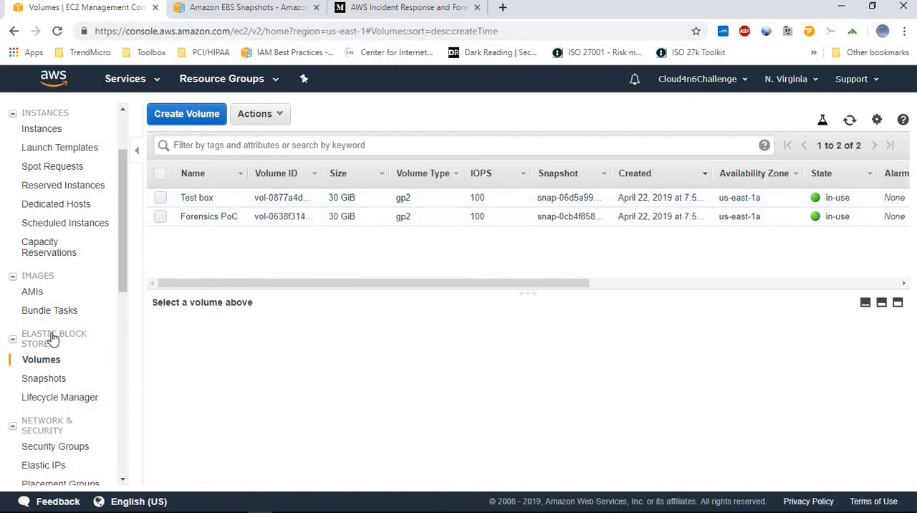
Start creating a volume from the snapshot1-test snapshot, keeping the default type, size and availability zone
left_click(44, 379)
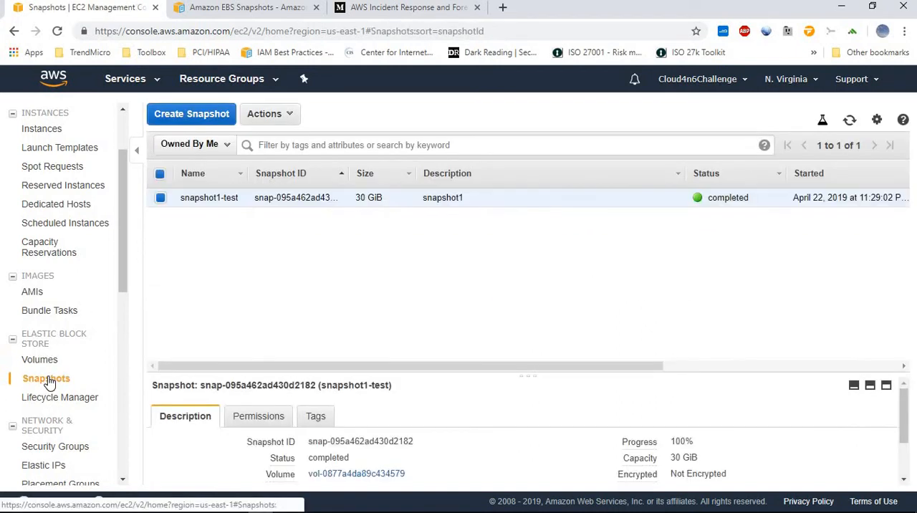
left_click(261, 116)
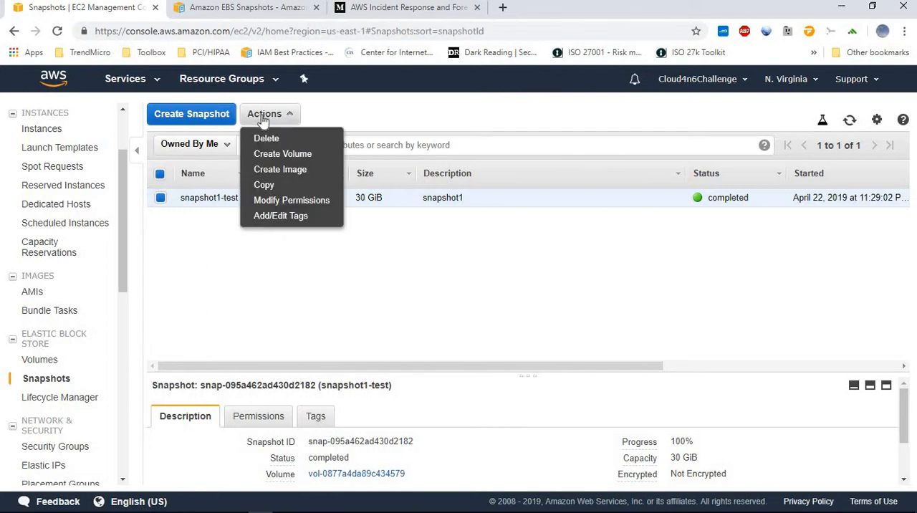
left_click(281, 154)
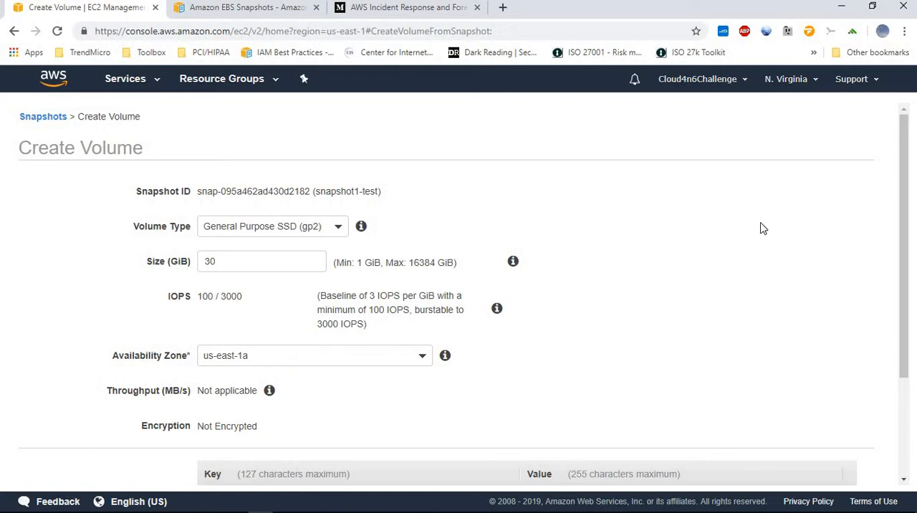
scroll(748, 228, "down", 2)
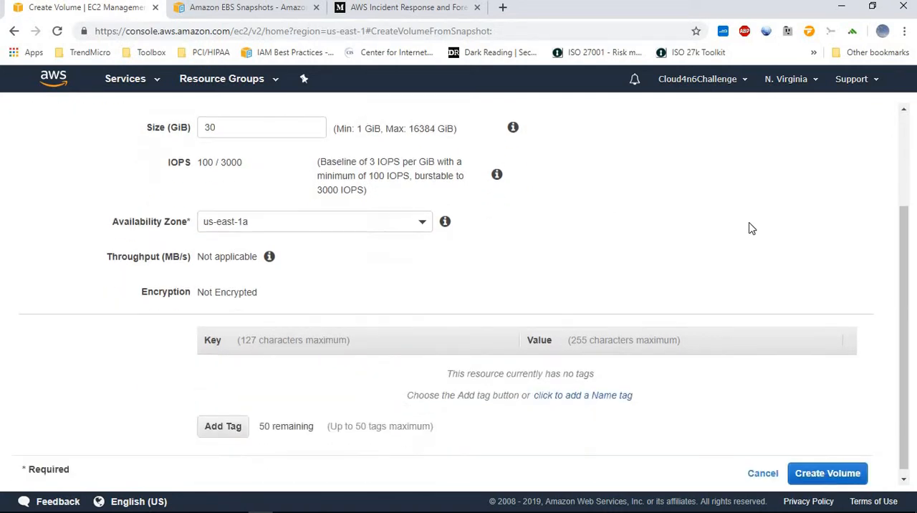
Add a Name tag with the value snapshot1-test-copy and create the volume
left_click(608, 389)
left_click(571, 390)
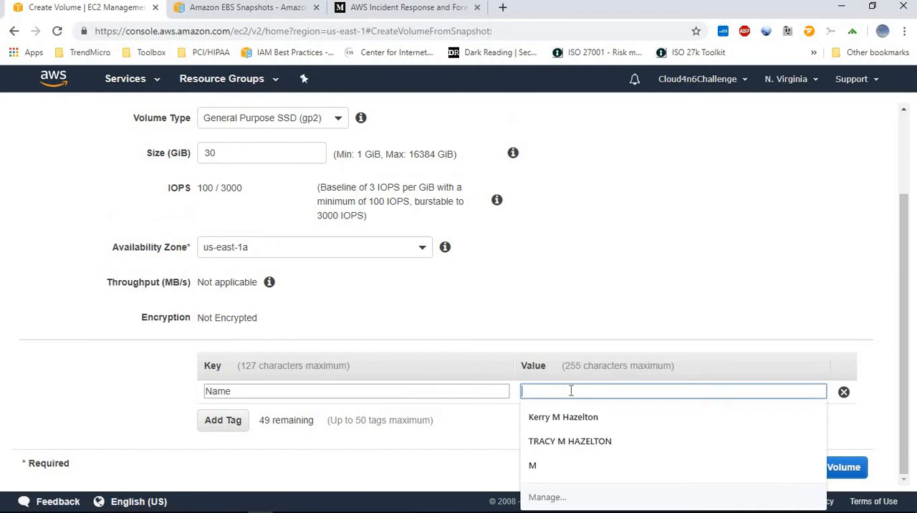
type("sanh")
key("BackSpace")
key("BackSpace")
key("BackSpace")
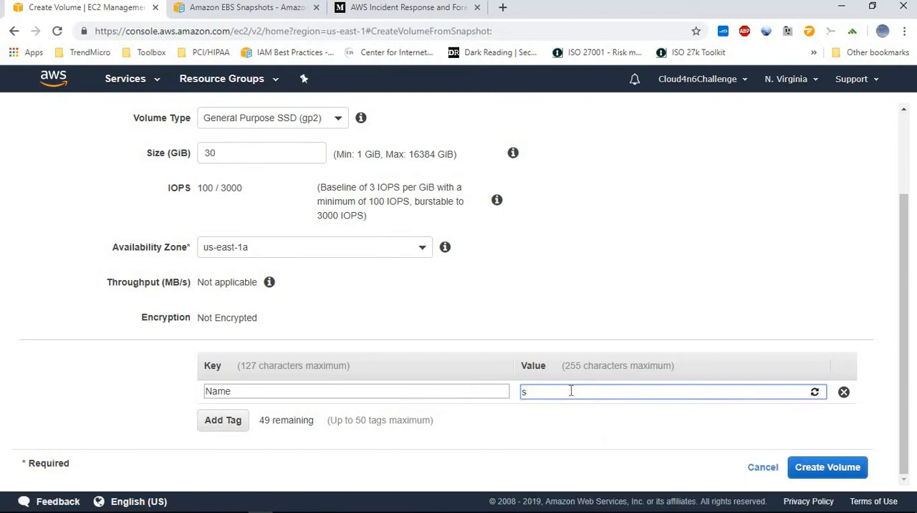
type("nahps")
key("BackSpace")
key("BackSpace")
key("BackSpace")
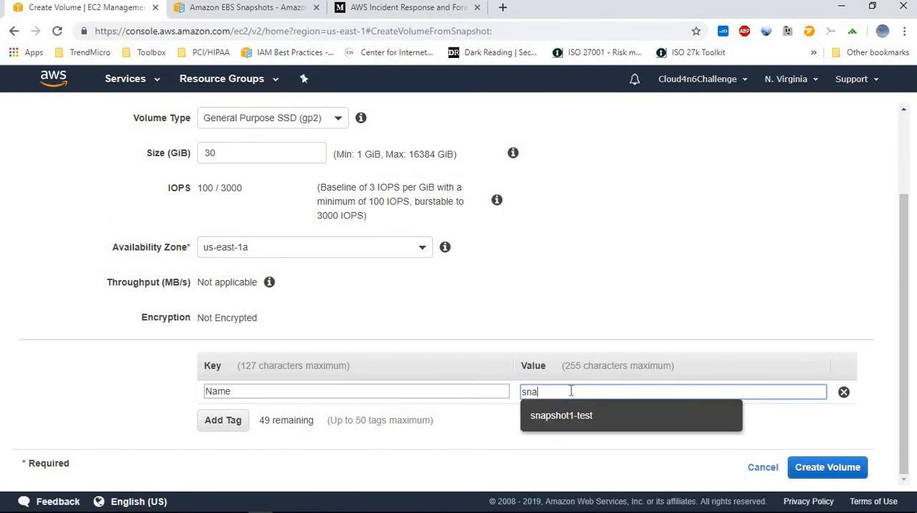
left_click(573, 417)
left_click(620, 389)
type("opy")
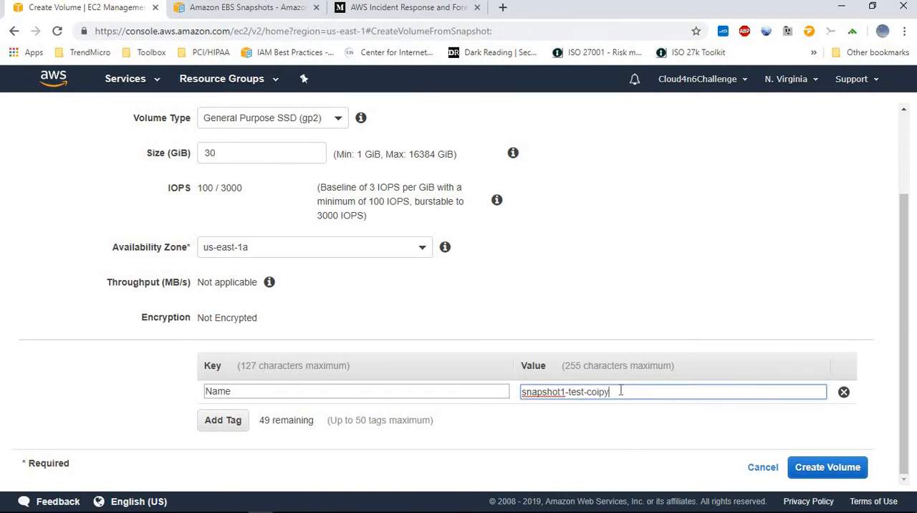
left_click(813, 459)
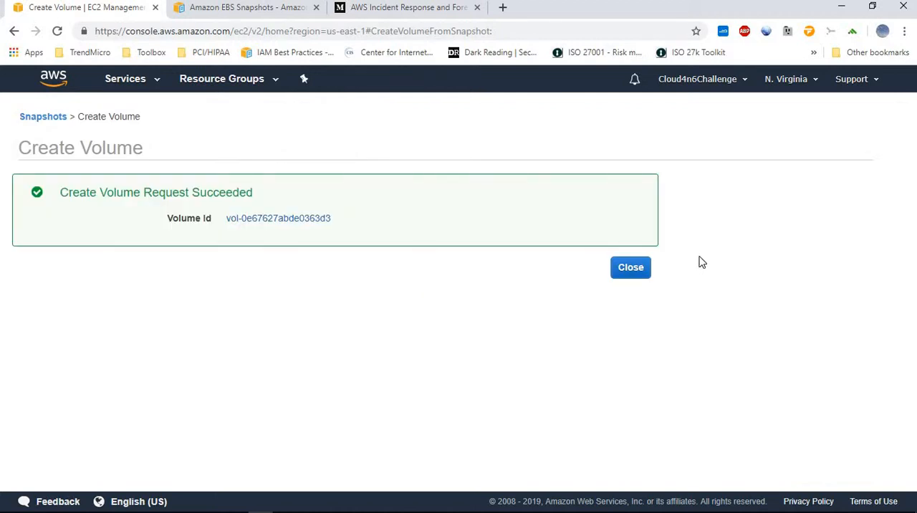
left_click(635, 273)
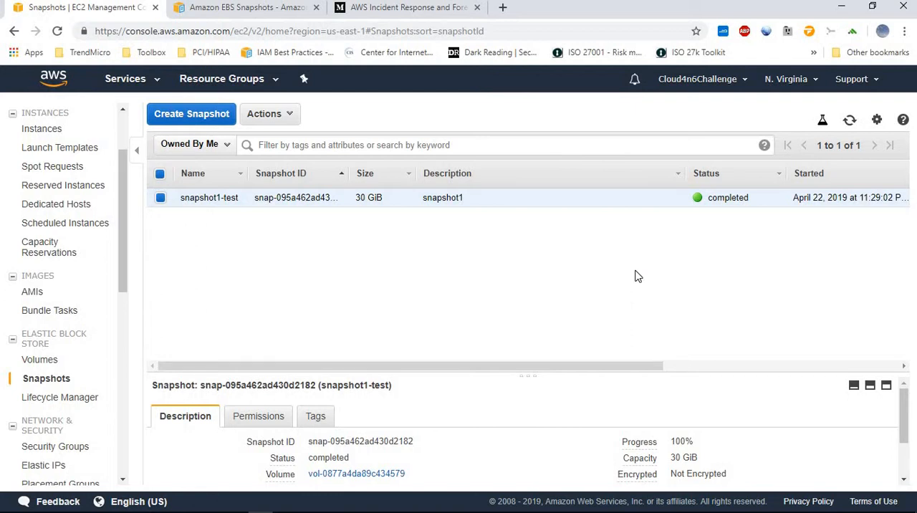
Attach the snapshot1-test-copy volume to the Forensics PoC instance as device xvdf
left_click(39, 359)
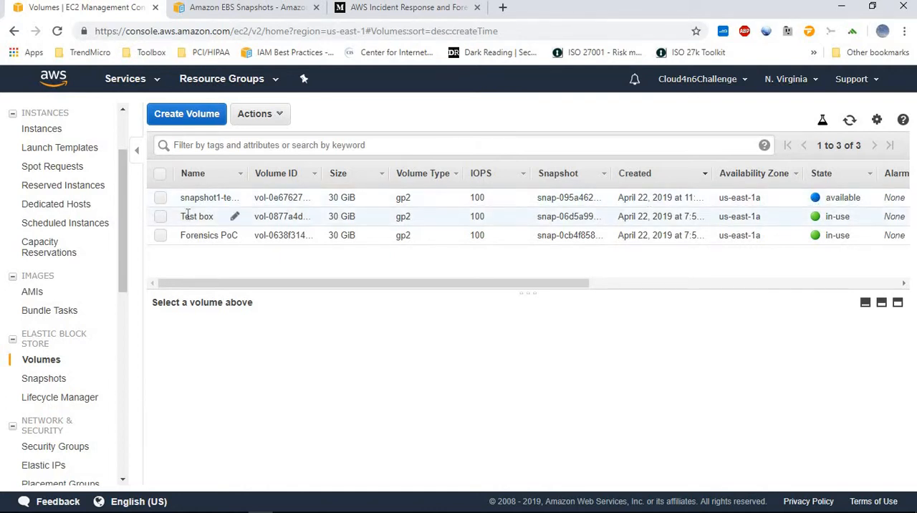
left_click_drag(122, 191, 122, 145)
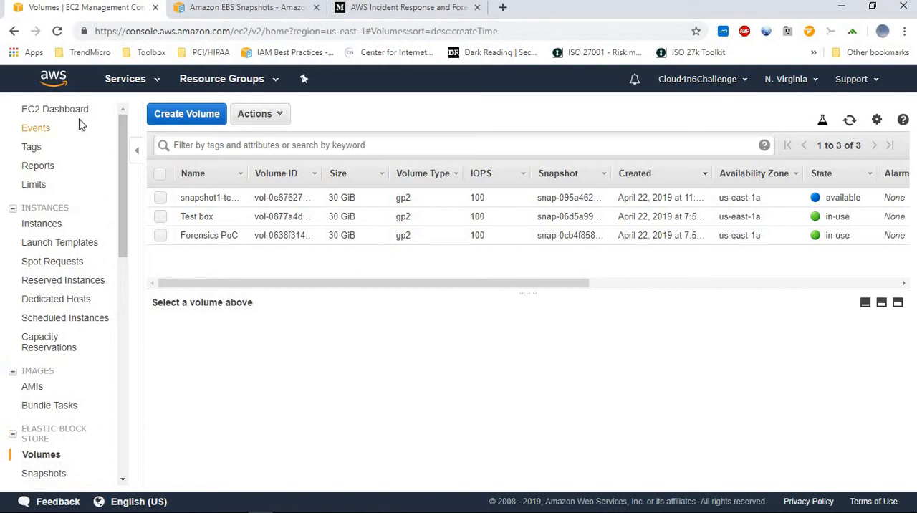
left_click(160, 198)
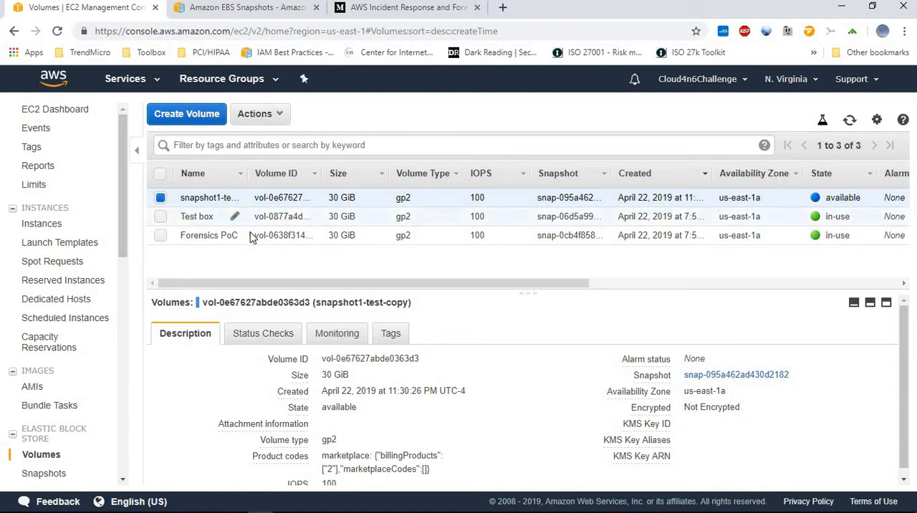
left_click(264, 113)
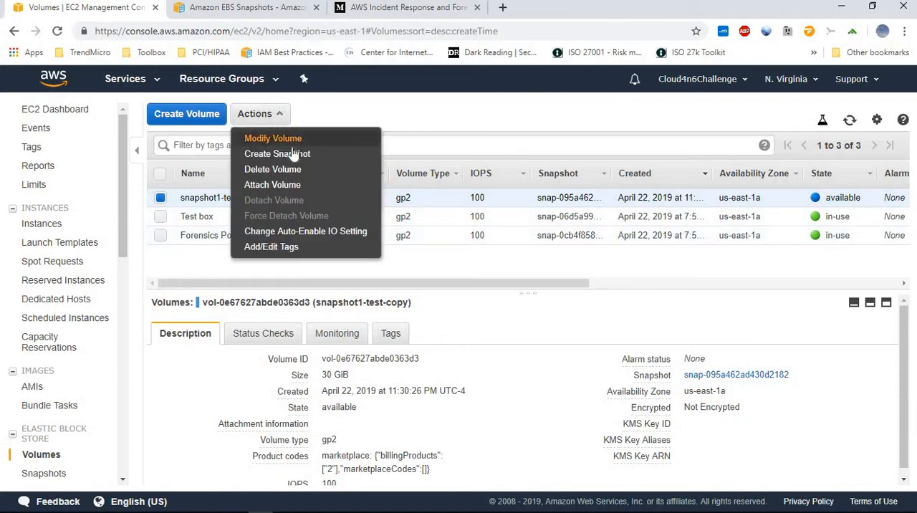
left_click(283, 184)
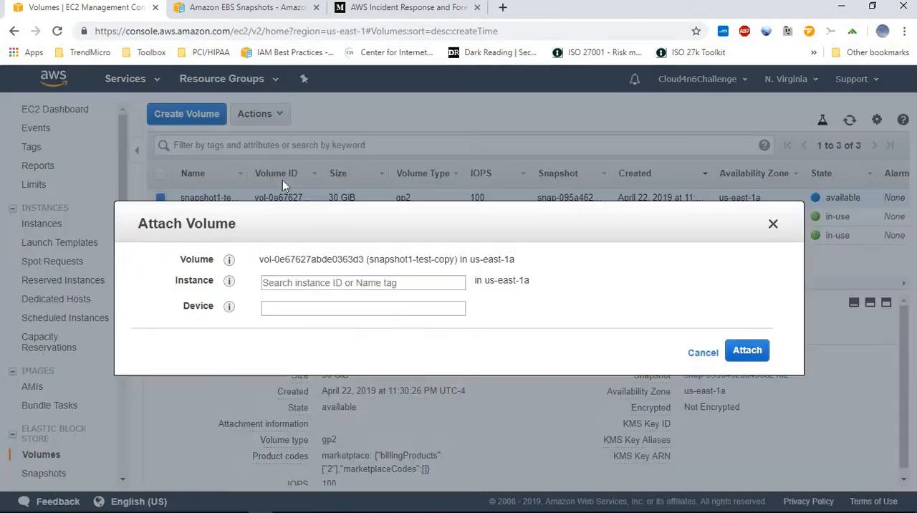
left_click(379, 283)
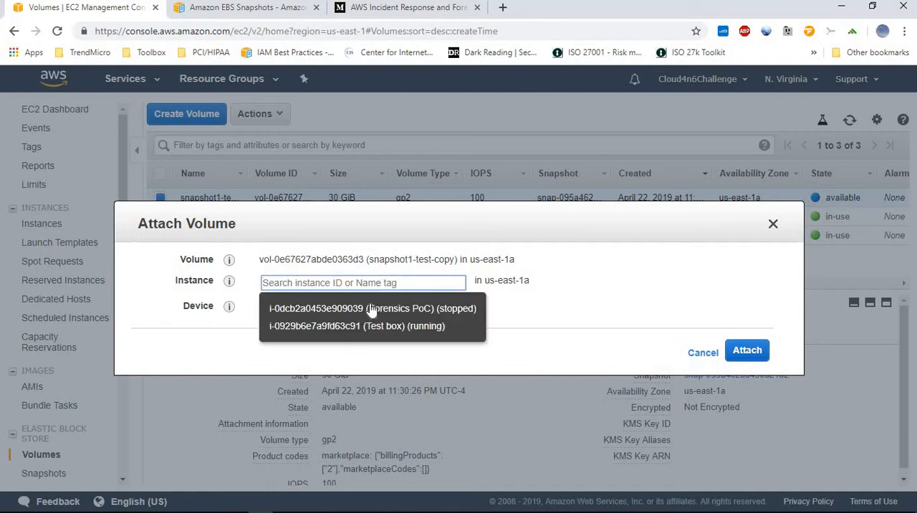
left_click(371, 308)
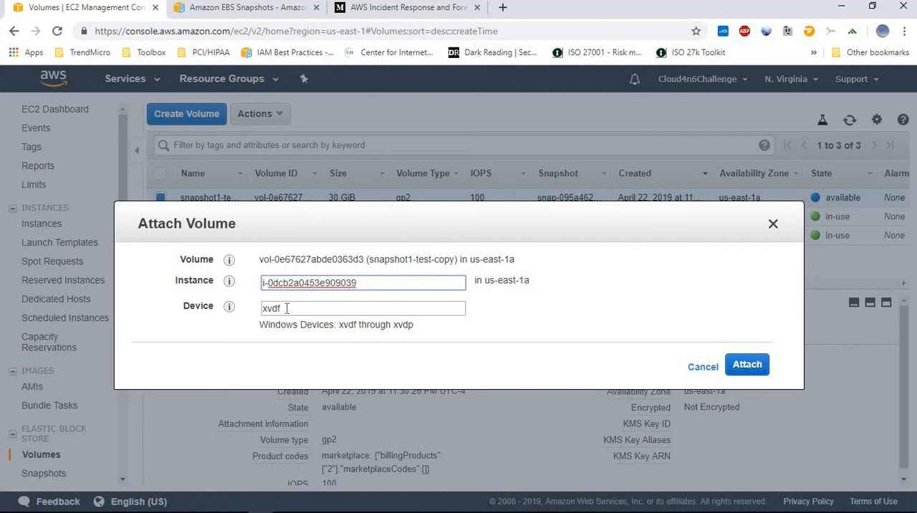
left_click(756, 365)
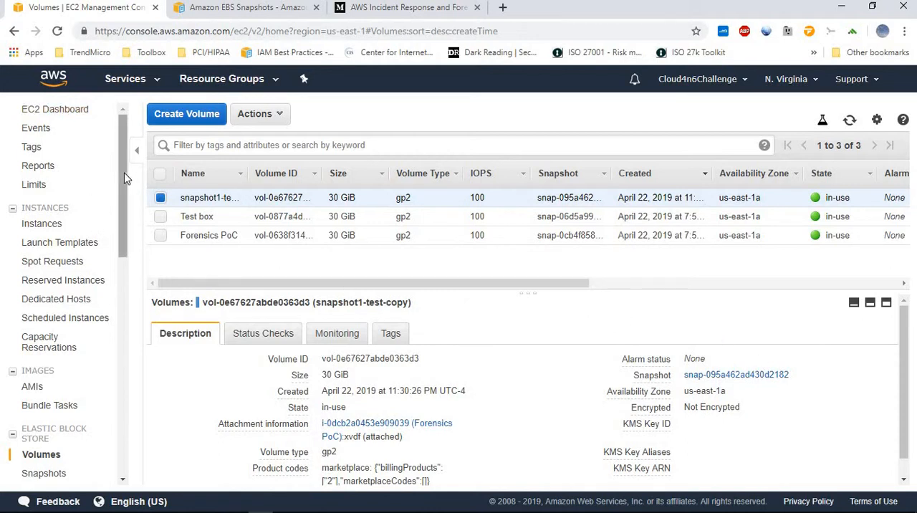
Select the Forensics PoC instance in the instance list and check the block devices in its description
left_click(61, 109)
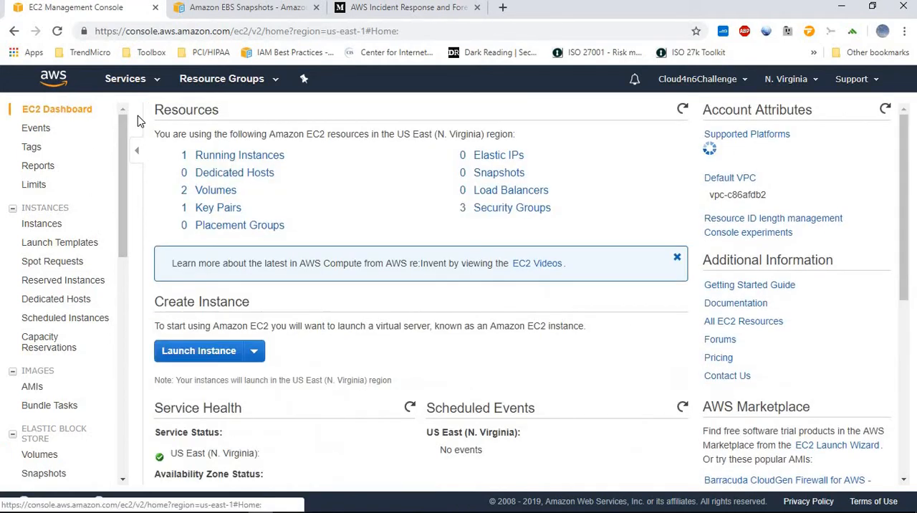
left_click(184, 156)
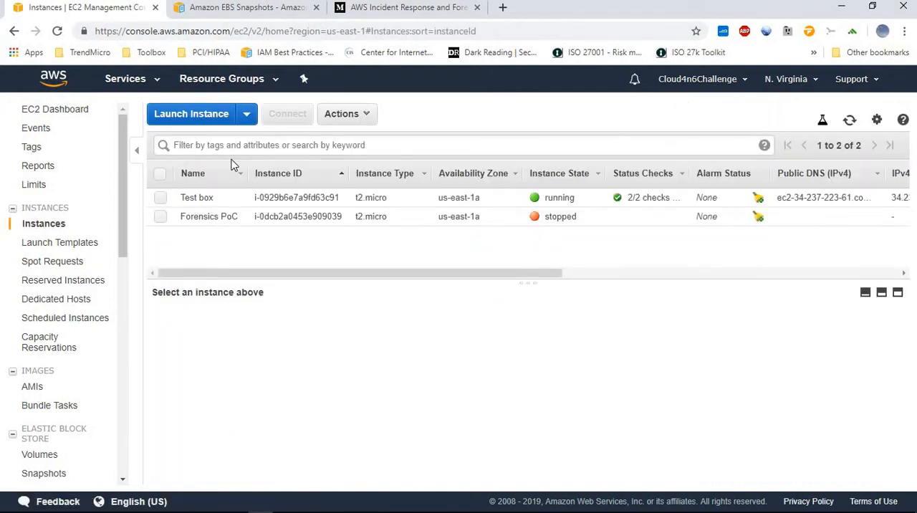
left_click(162, 218)
scroll(867, 407, "down", 5)
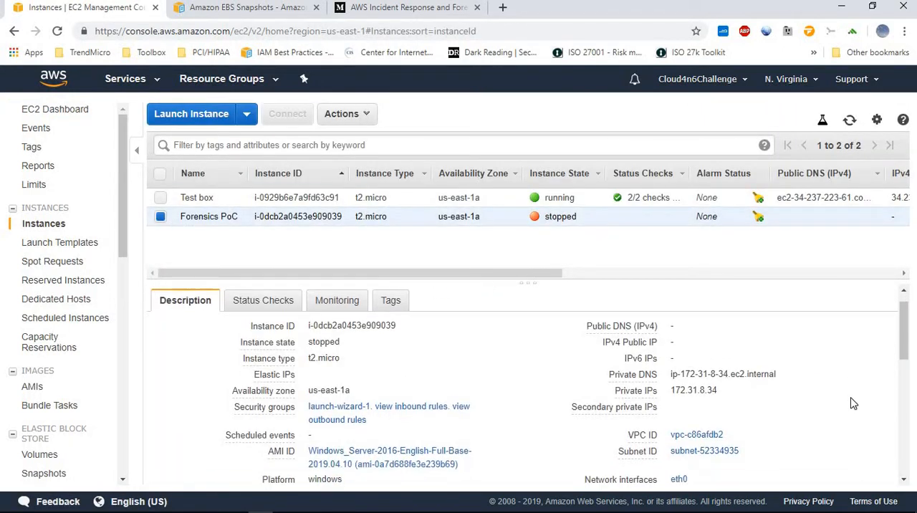
scroll(820, 420, "down", 1)
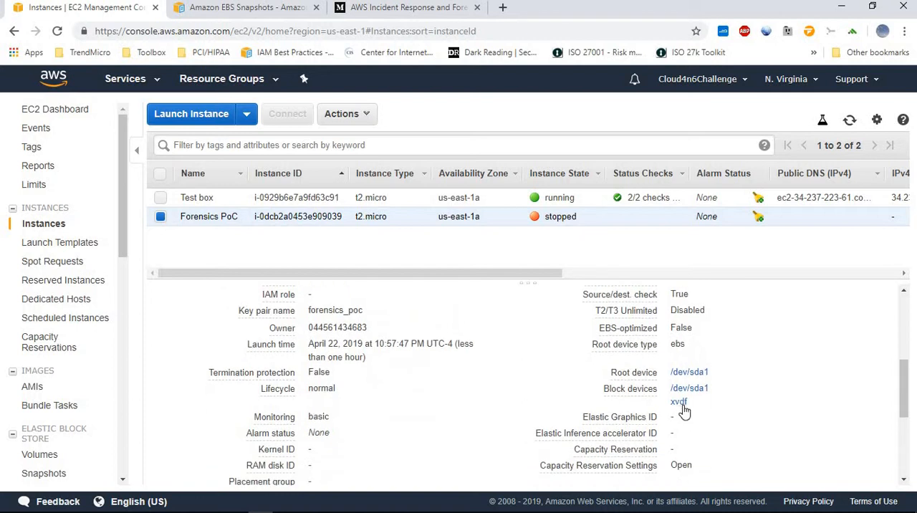
Start the Forensics PoC instance and confirm the start request
left_click(337, 120)
mouse_move(366, 208)
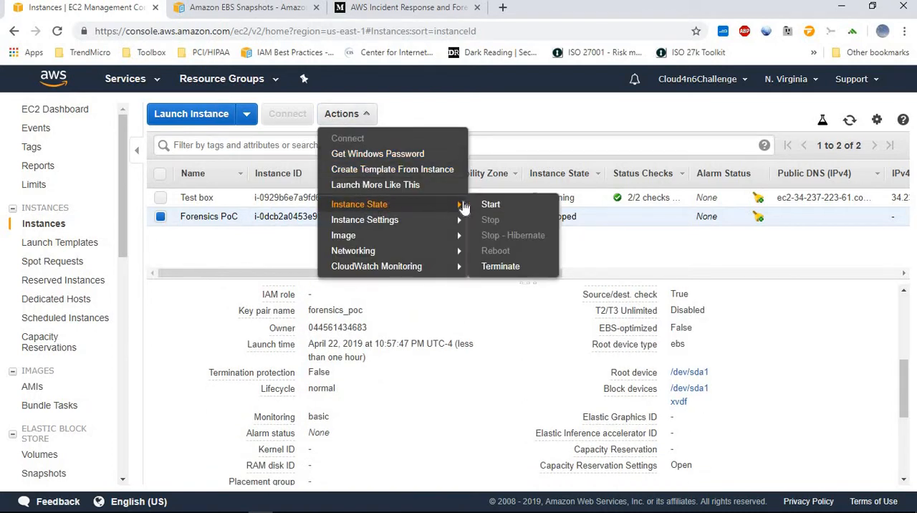
left_click(485, 204)
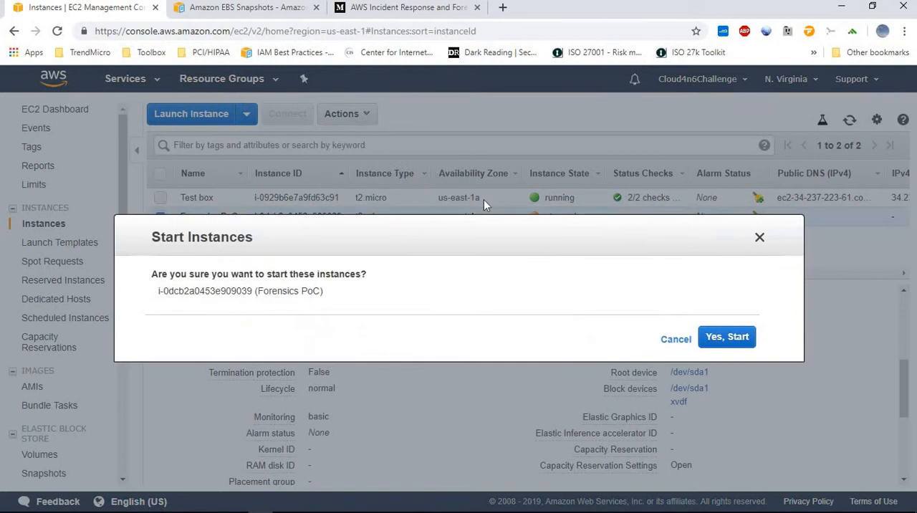
left_click(724, 337)
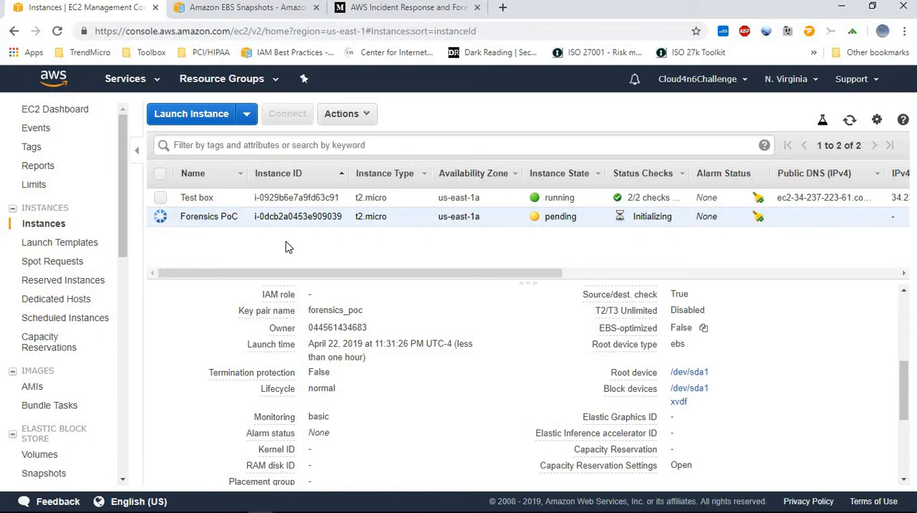
Consult the AWS Incident Response and Forensics article, highlight its author, and view the Amazon EBS Snapshots documentation
left_click(365, 9)
scroll(458, 287, "up", 2)
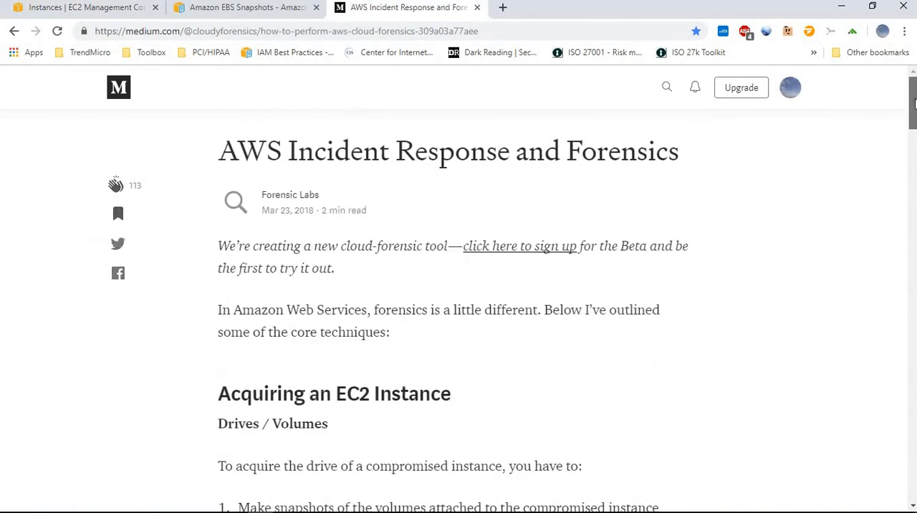
left_click_drag(328, 193, 259, 195)
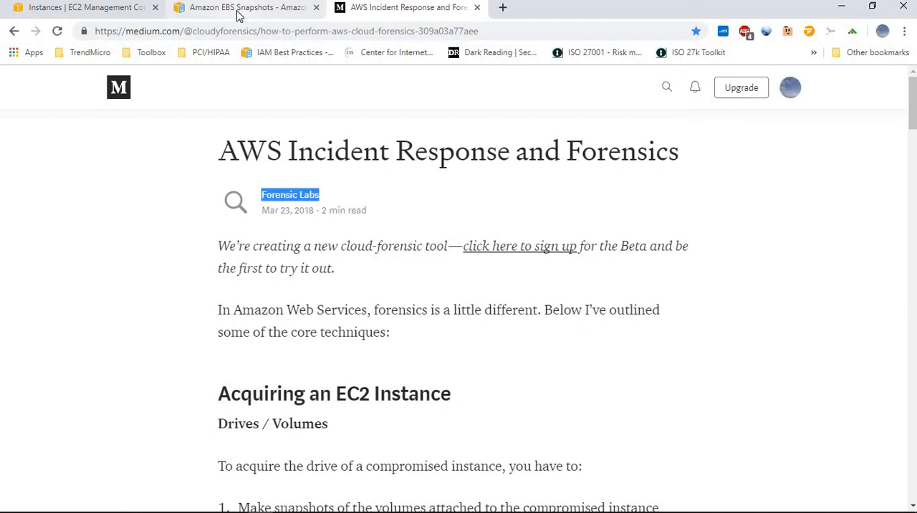
left_click(239, 8)
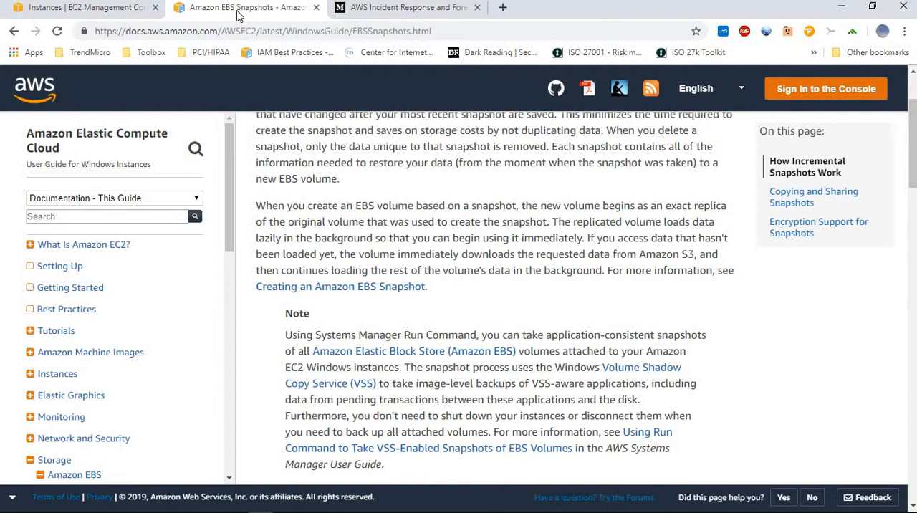
Return to the EC2 instance list and view the Test box instance's details
left_click(102, 12)
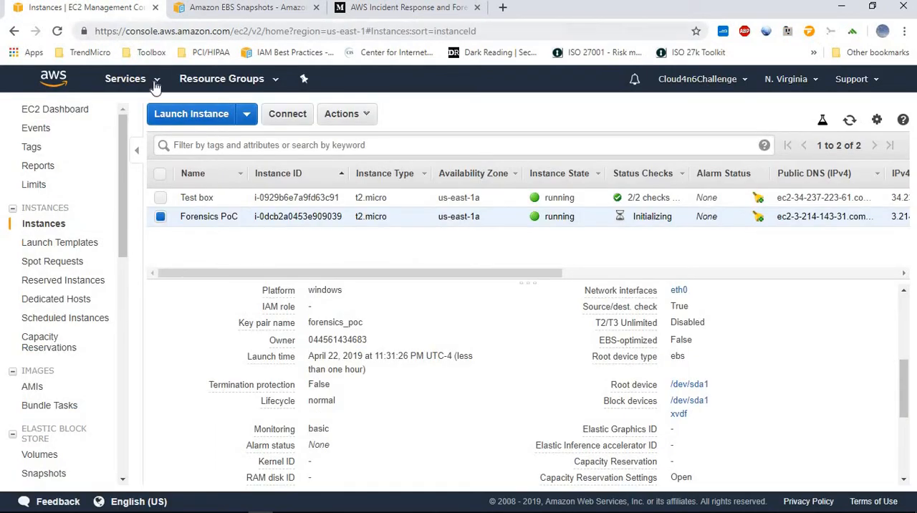
mouse_move(229, 218)
left_click(160, 198)
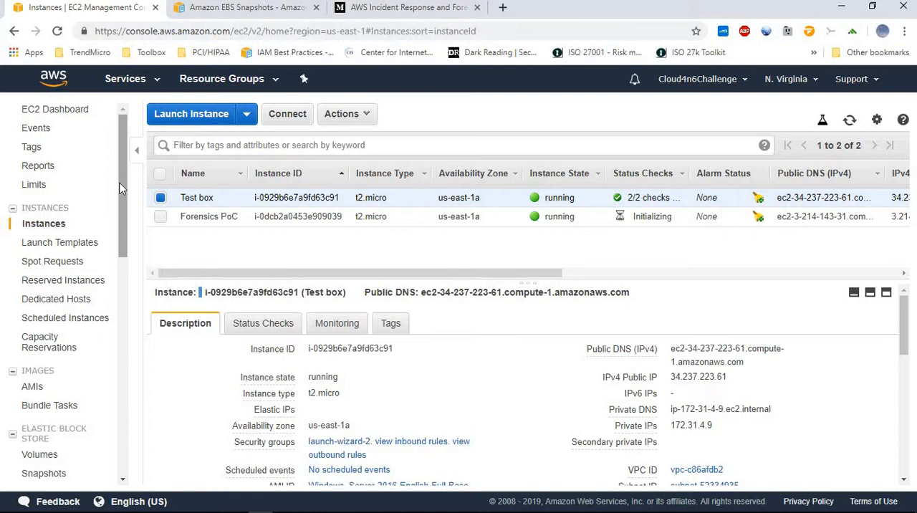
Examine the inbound rules of the launch-wizard-2 and launch-wizard-1 security groups, including the RDP port range and source
left_click_drag(122, 188, 119, 287)
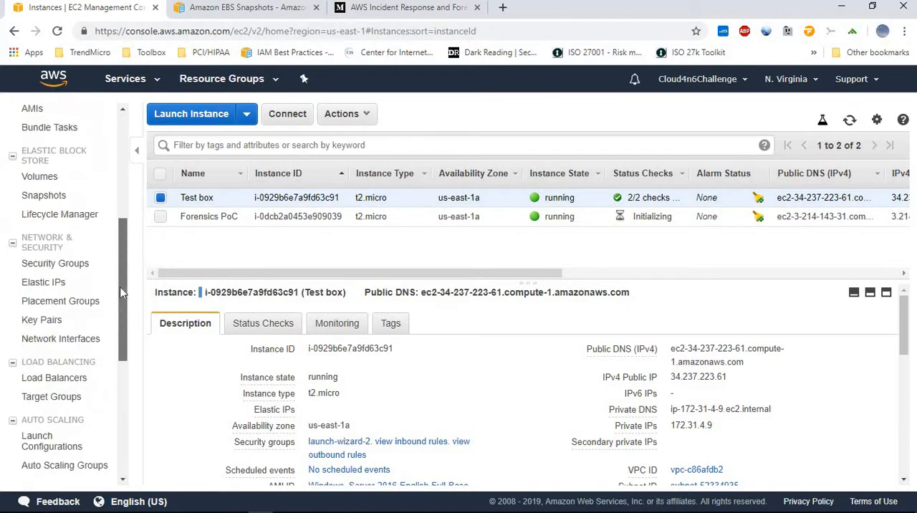
left_click(77, 270)
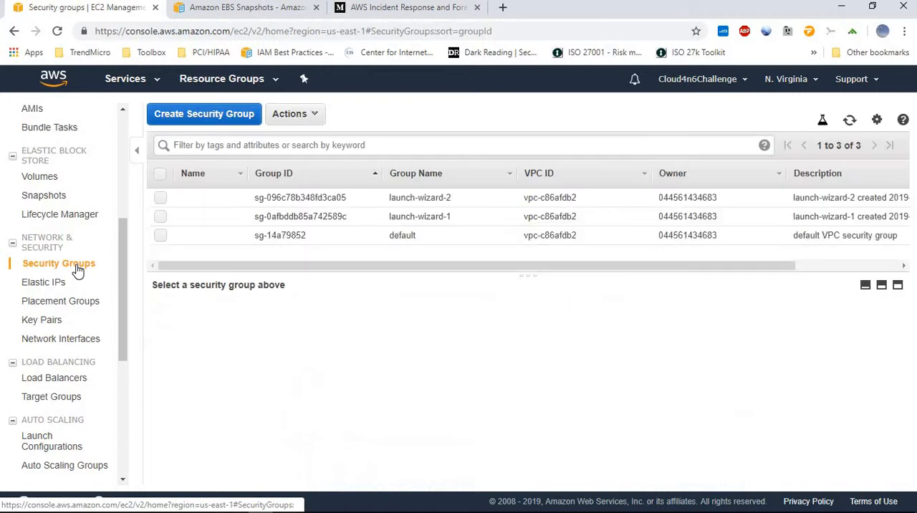
left_click(161, 198)
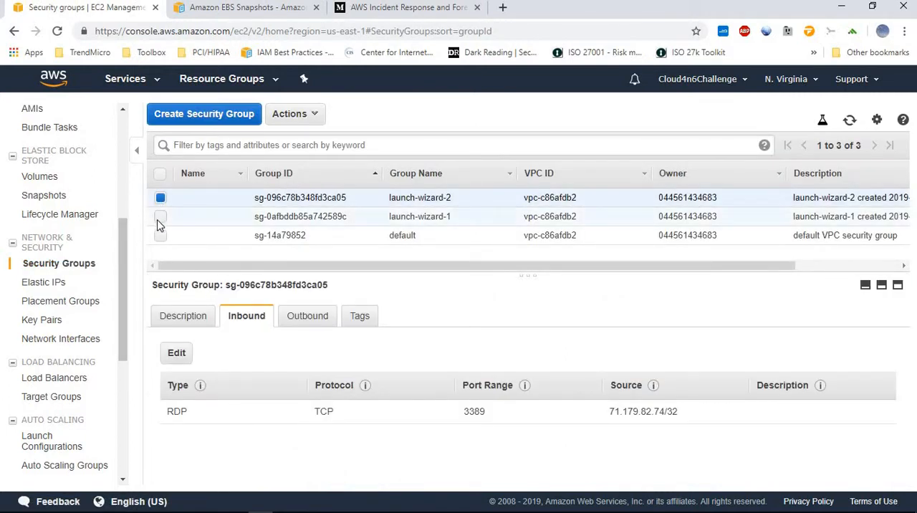
left_click(161, 198)
left_click(160, 218)
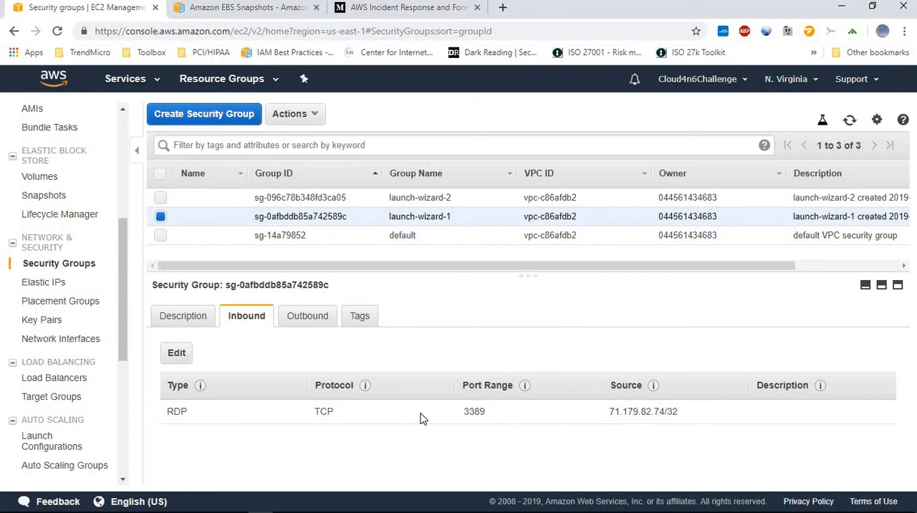
left_click_drag(489, 413, 463, 425)
left_click_drag(688, 412, 607, 413)
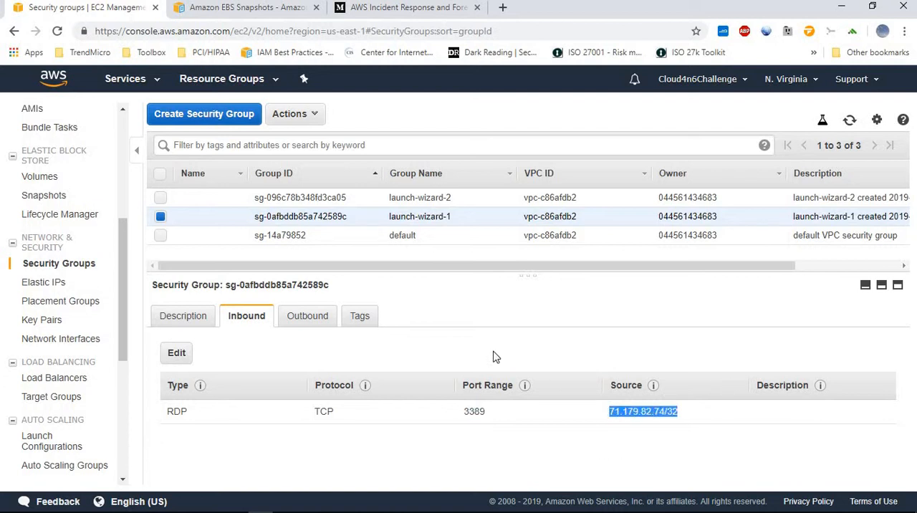
left_click(161, 197)
left_click(161, 215)
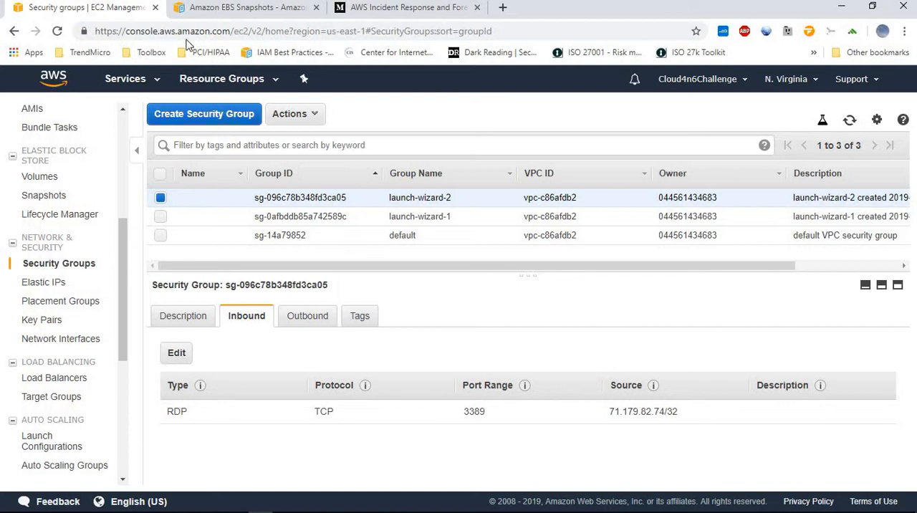
Read through the AWS Incident Response and Forensics article and highlight the CLI command for disabling an access key
left_click(386, 9)
scroll(571, 236, "down", 5)
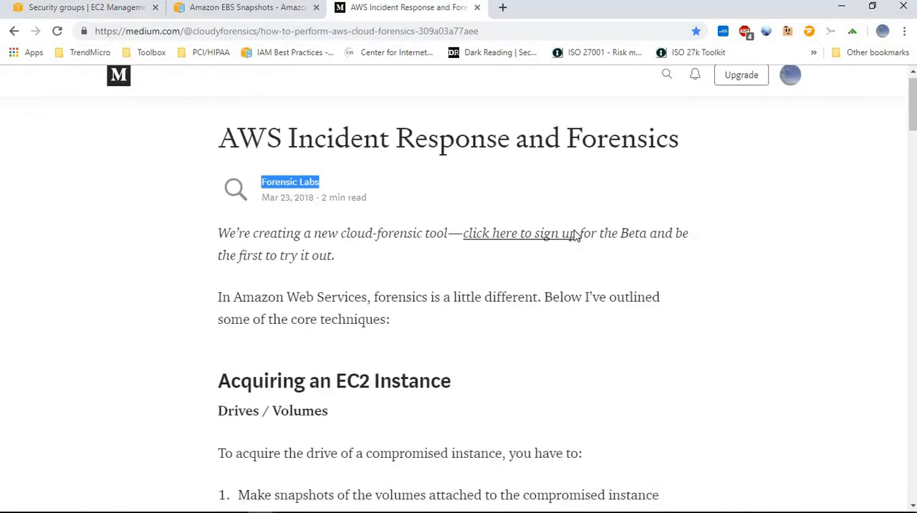
scroll(773, 210, "down", 5)
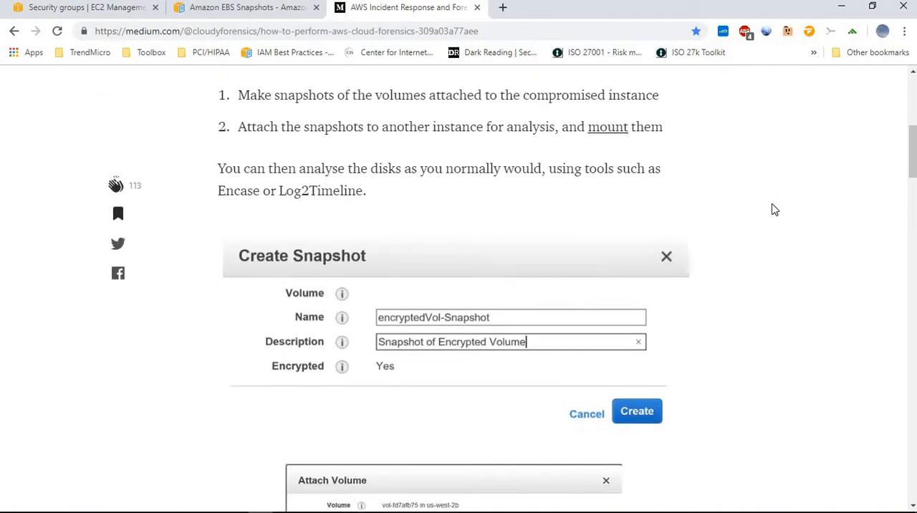
scroll(773, 209, "down", 15)
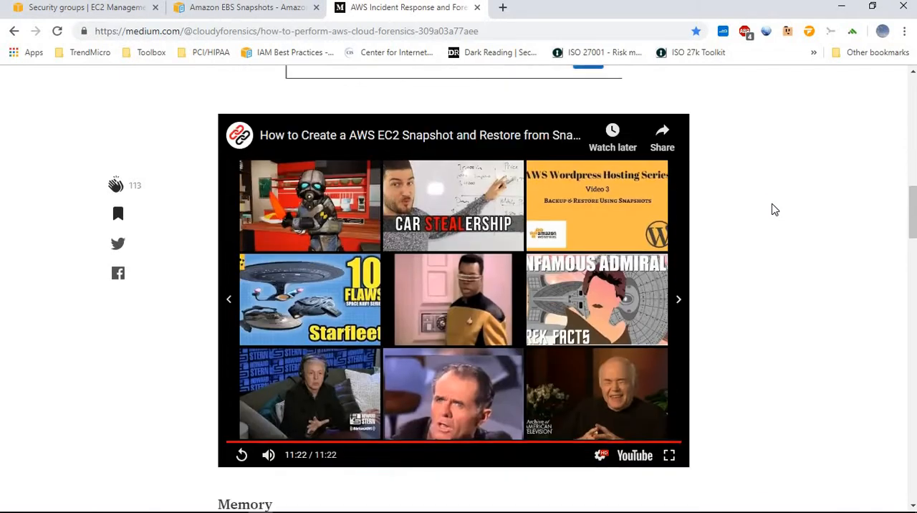
scroll(773, 209, "down", 5)
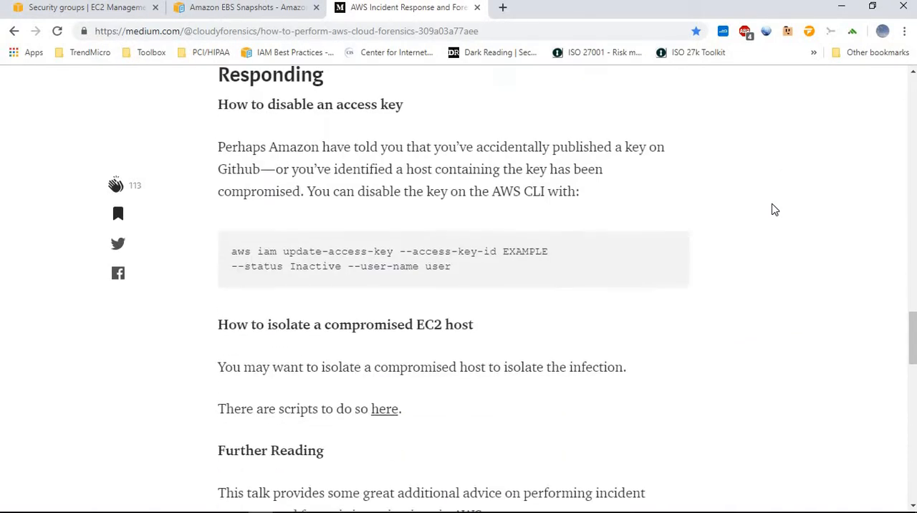
left_click_drag(450, 264, 231, 249)
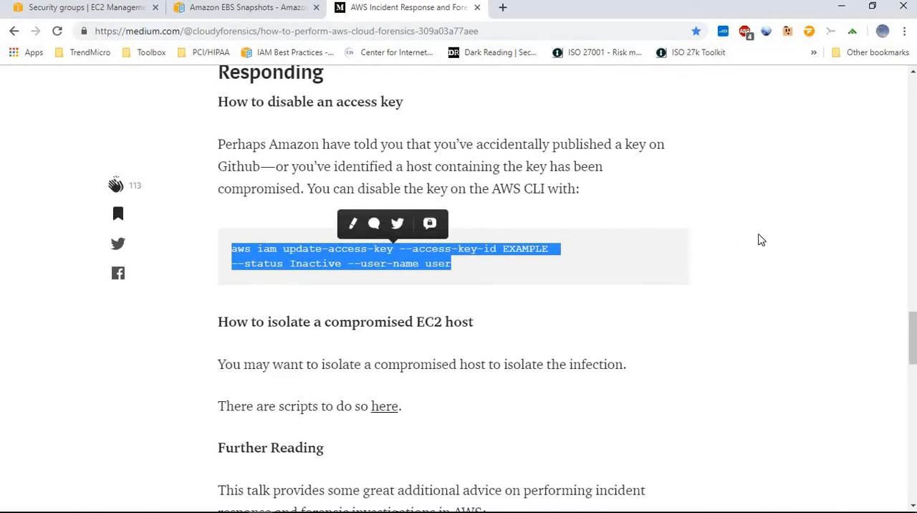
Return to the EC2 console's running instances list and select the Forensics PoC instance
left_click(127, 15)
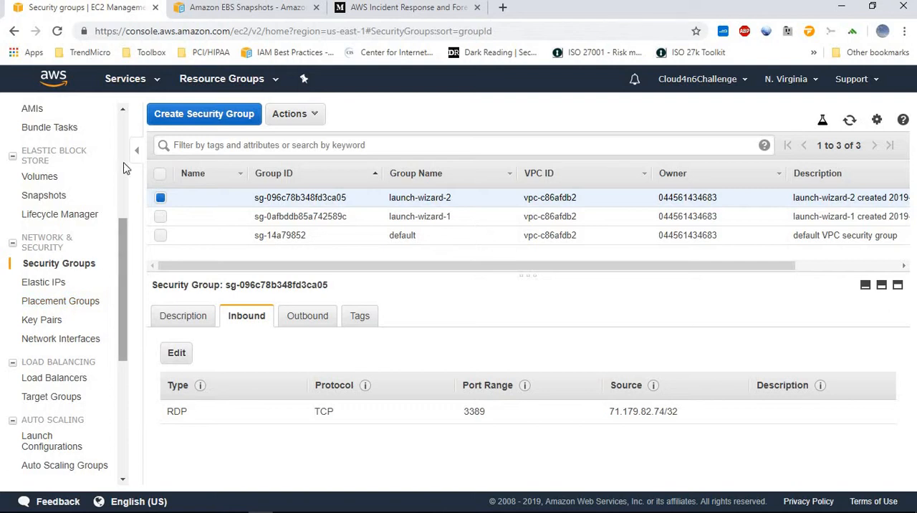
scroll(72, 287, "up", 4)
left_click(64, 111)
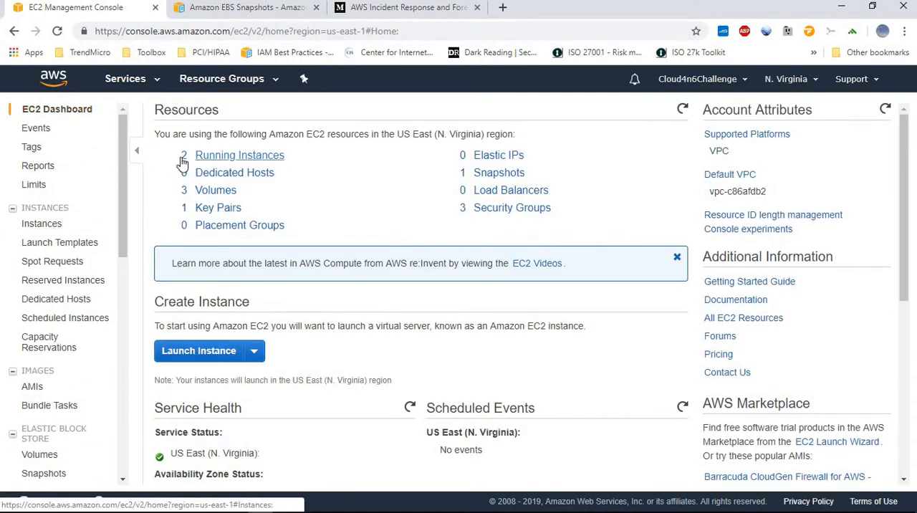
left_click(182, 158)
left_click(162, 218)
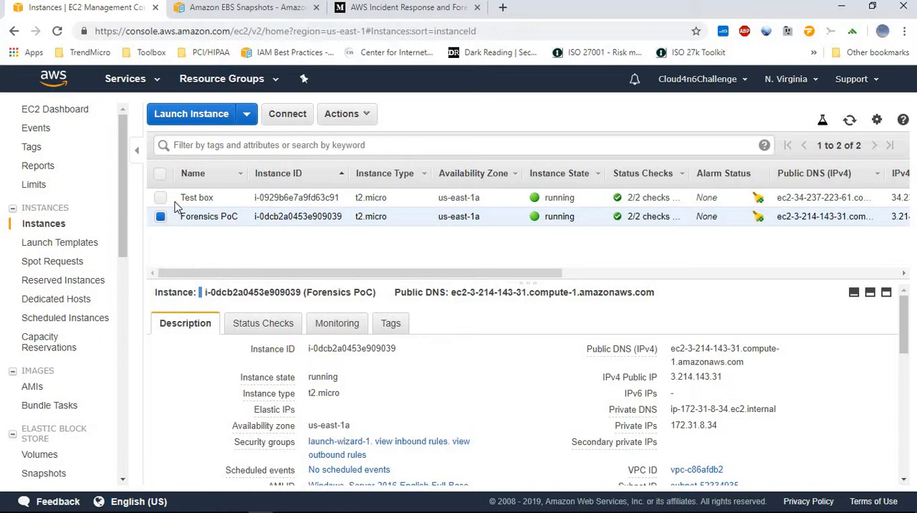
Download the Forensics PoC instance's Remote Desktop file, then open it and connect despite the unknown publisher
left_click(348, 117)
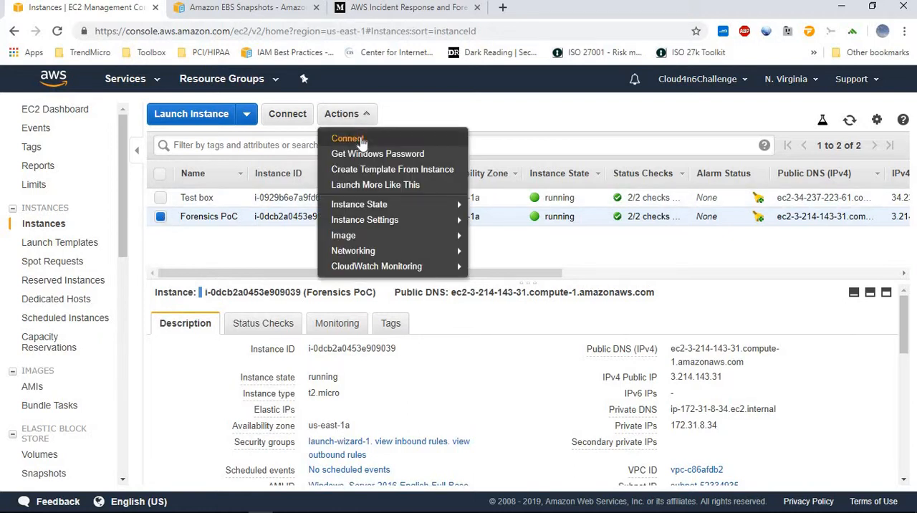
left_click(360, 138)
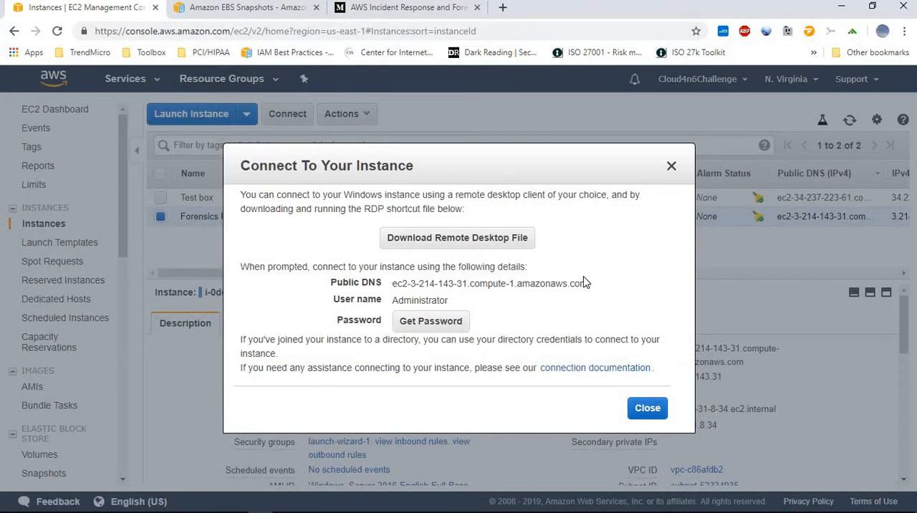
left_click(442, 238)
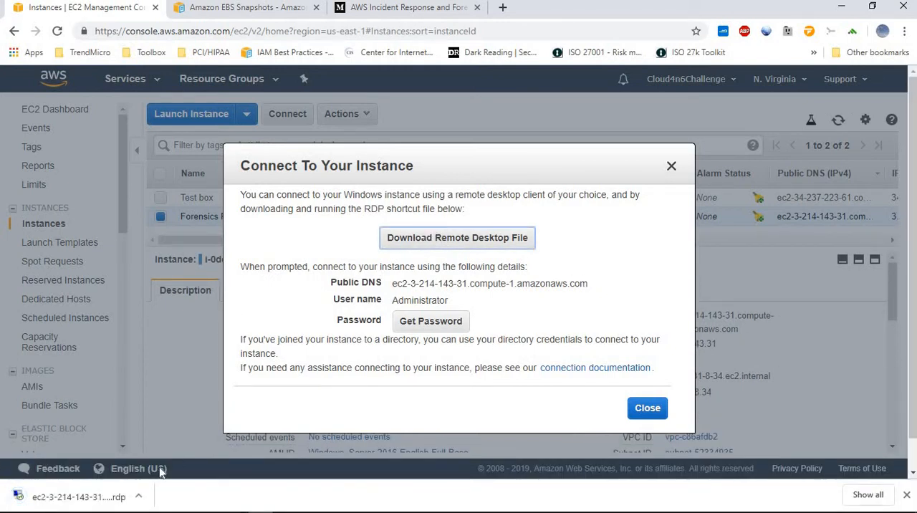
left_click(139, 497)
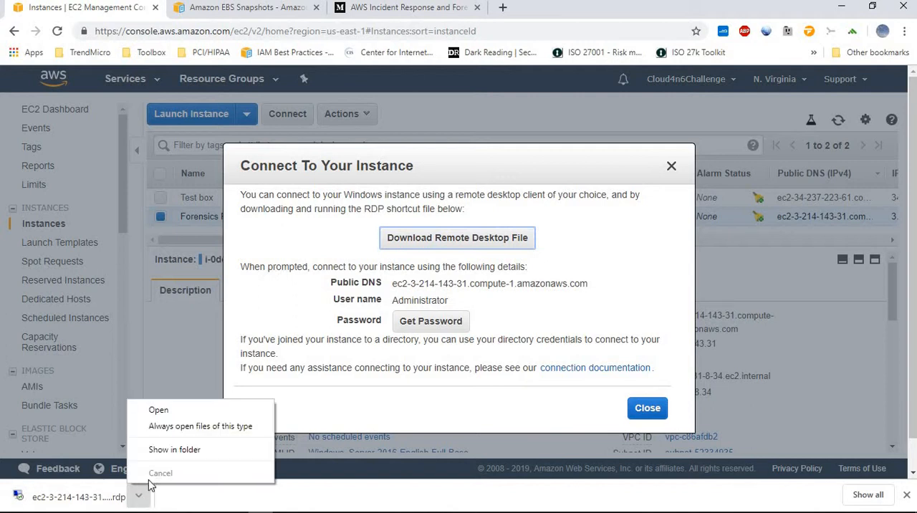
left_click(153, 409)
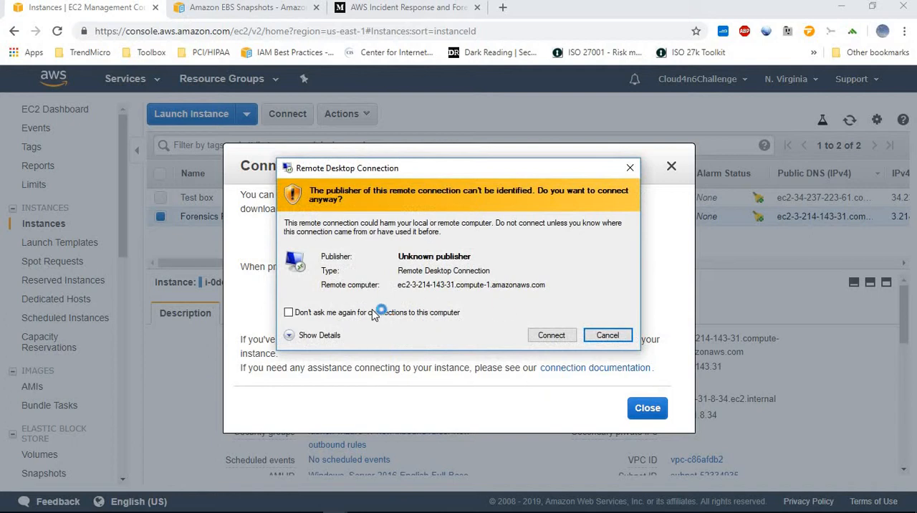
left_click(299, 312)
left_click(552, 335)
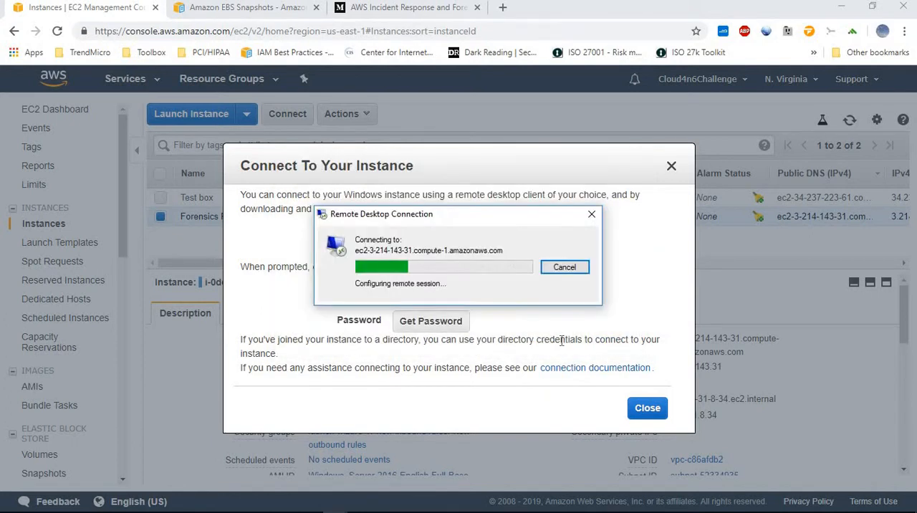
Copy the Administrator password from the Notepad++ note, enter it in the credentials prompt, and accept the remote computer's certificate without future prompts
left_click(313, 504)
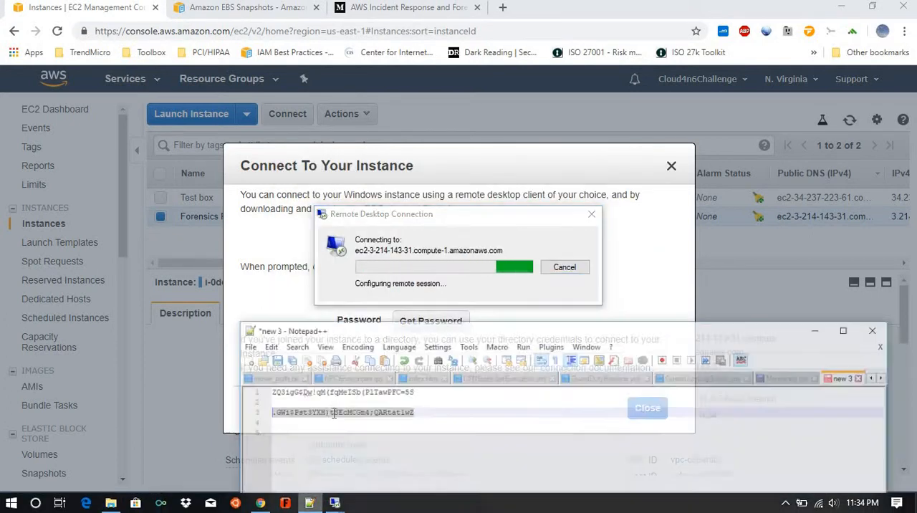
left_click_drag(421, 406, 269, 406)
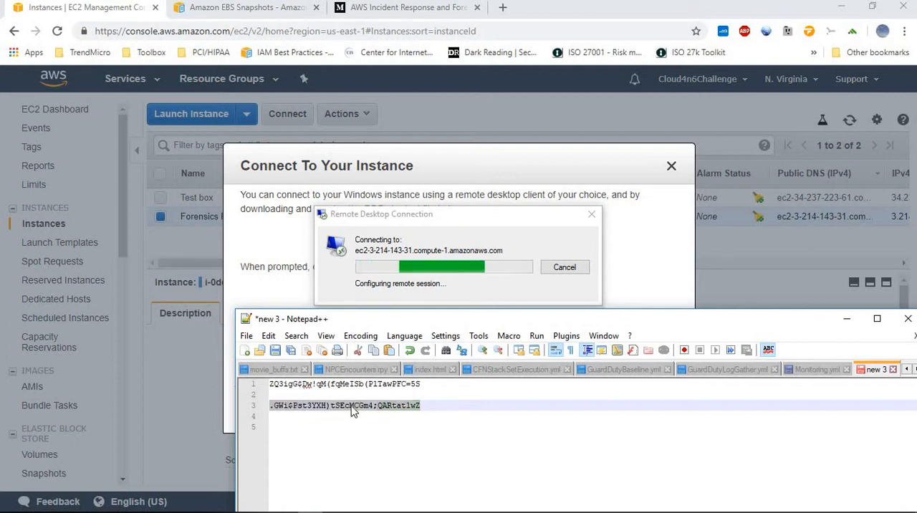
left_click(846, 318)
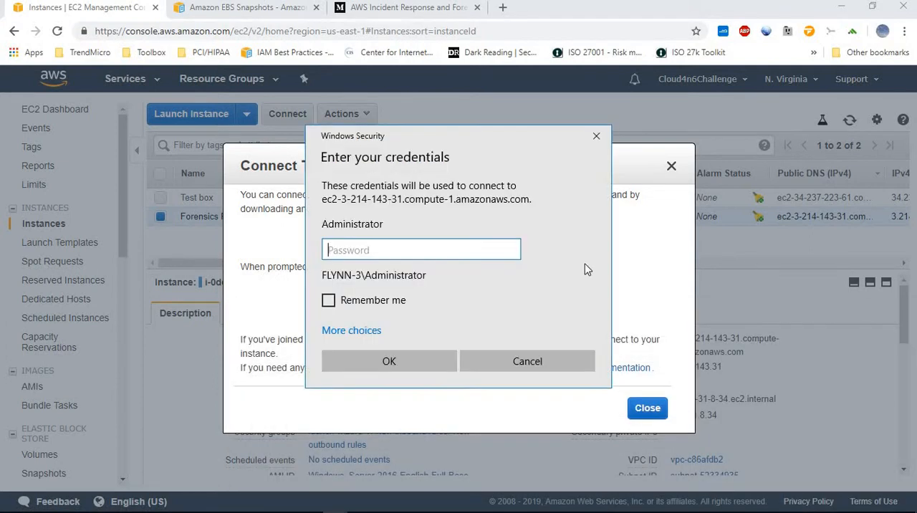
key("ctrl+v")
left_click(396, 361)
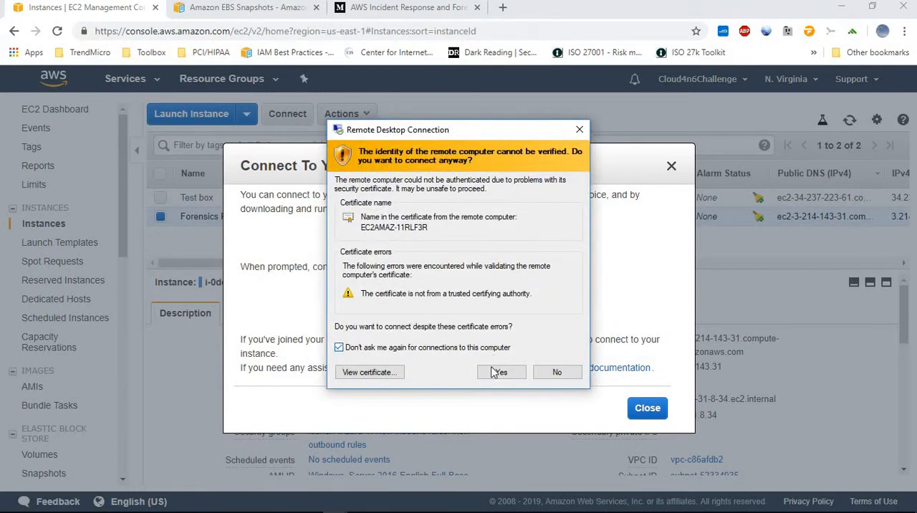
left_click(498, 374)
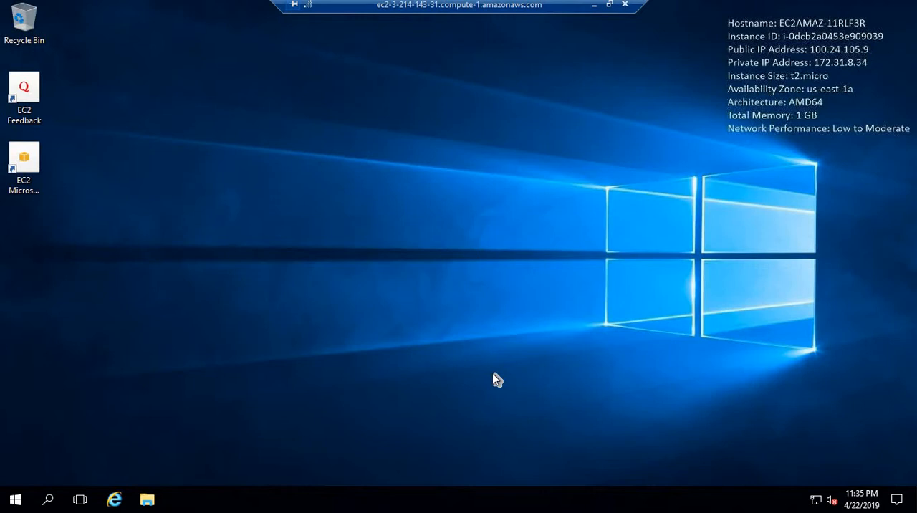
Minimize the remote desktop session and close the Connect To Your Instance dialog in the EC2 console
left_click(16, 500)
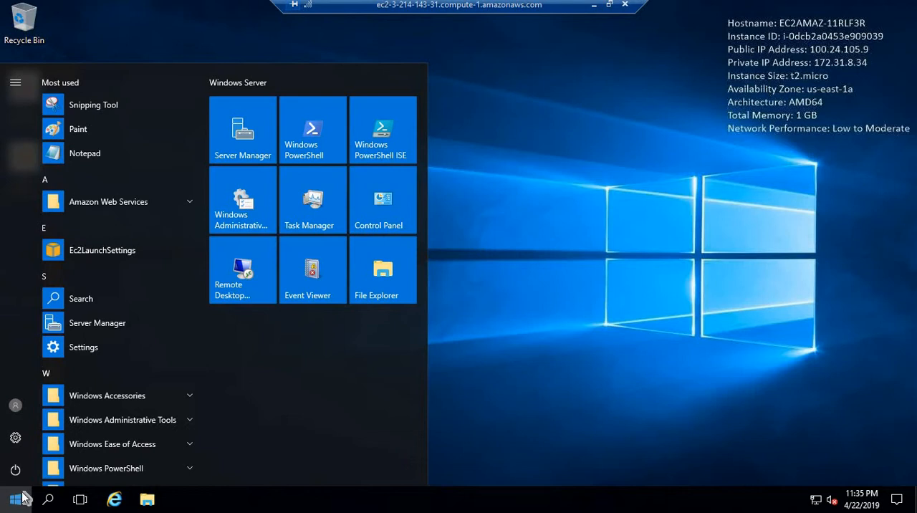
left_click(595, 7)
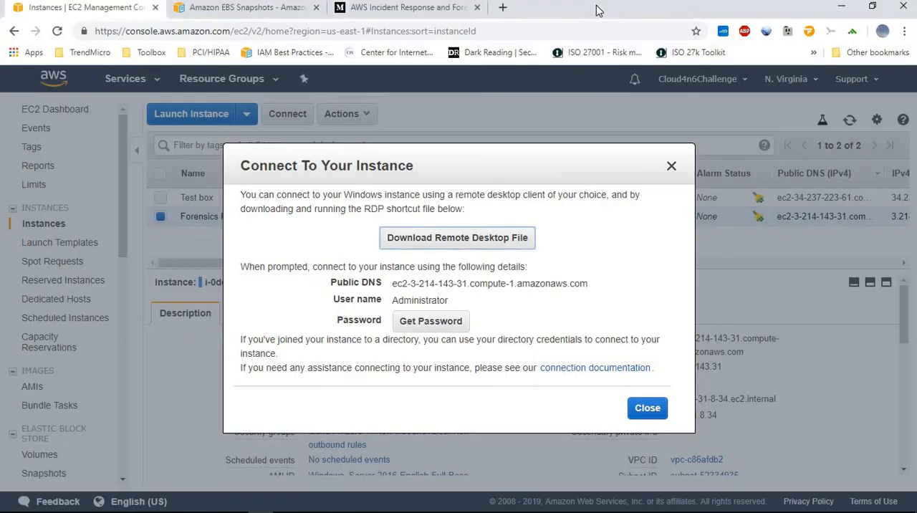
left_click(648, 409)
Read through the Amazon EBS Snapshots documentation, including incremental snapshots, copying and sharing, and encryption support
left_click(259, 11)
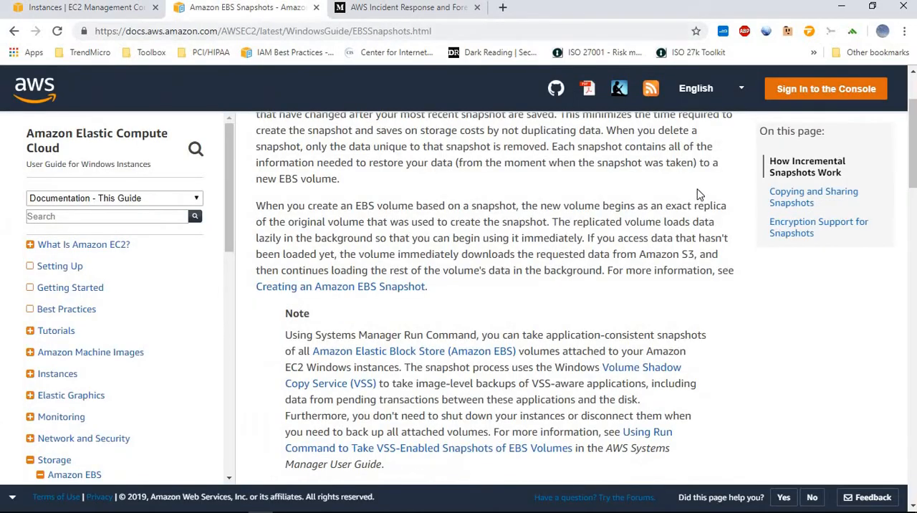
scroll(691, 188, "up", 2)
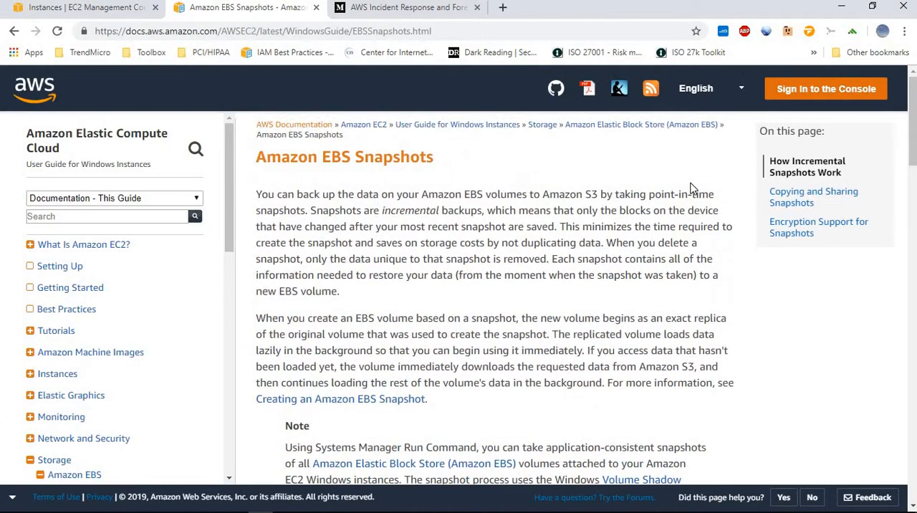
scroll(673, 179, "down", 8)
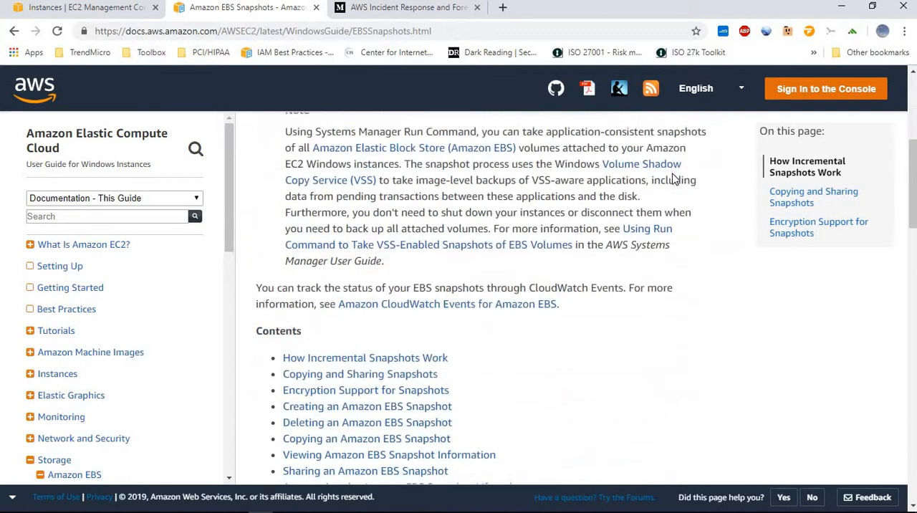
scroll(673, 179, "down", 10)
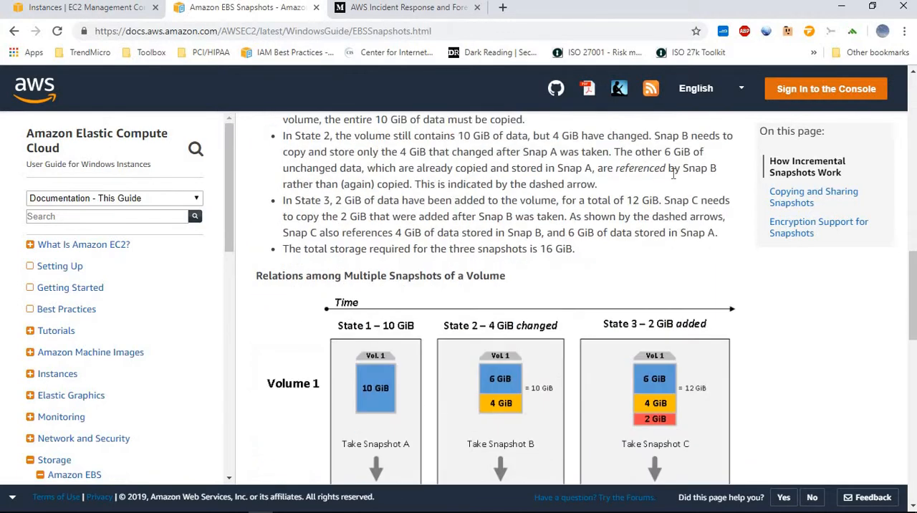
scroll(673, 179, "down", 6)
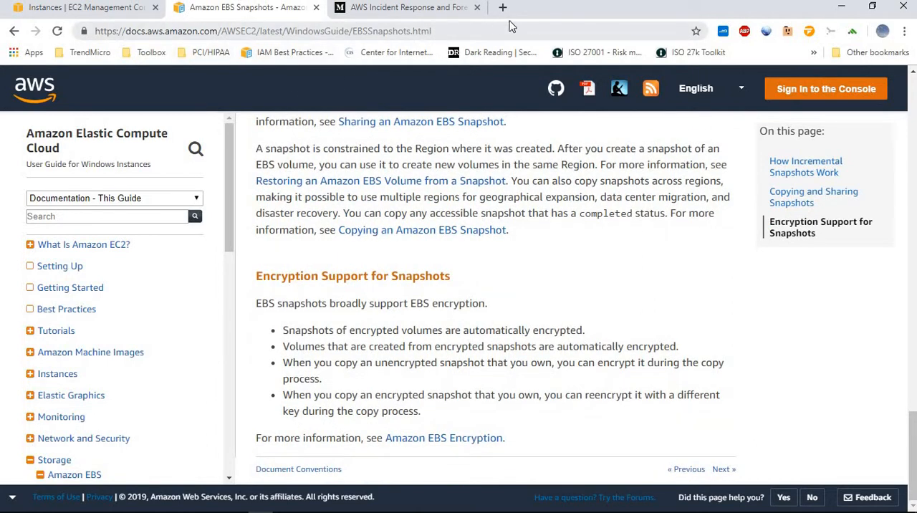
scroll(641, 268, "up", 10)
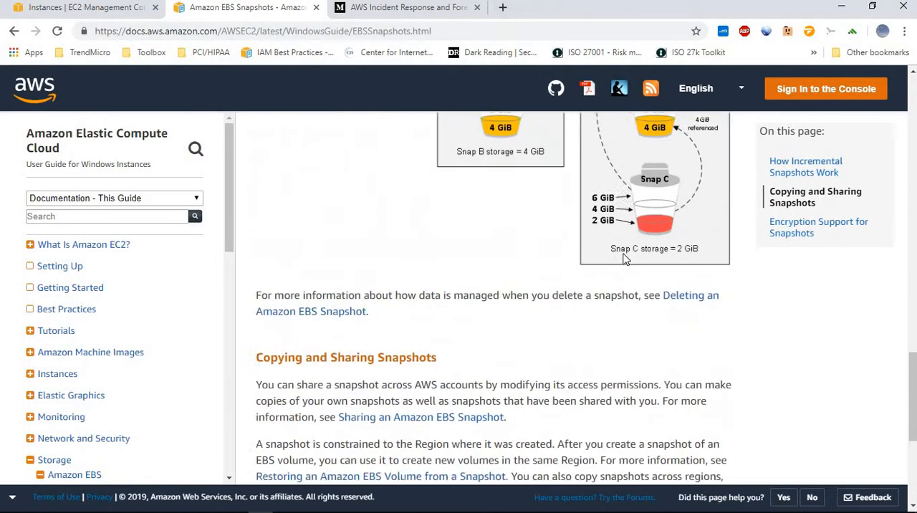
scroll(594, 252, "up", 10)
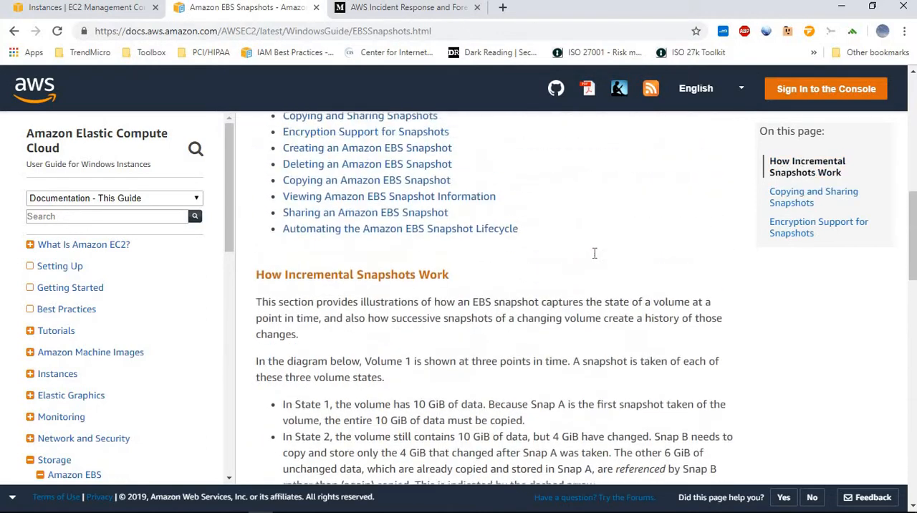
scroll(592, 239, "up", 3)
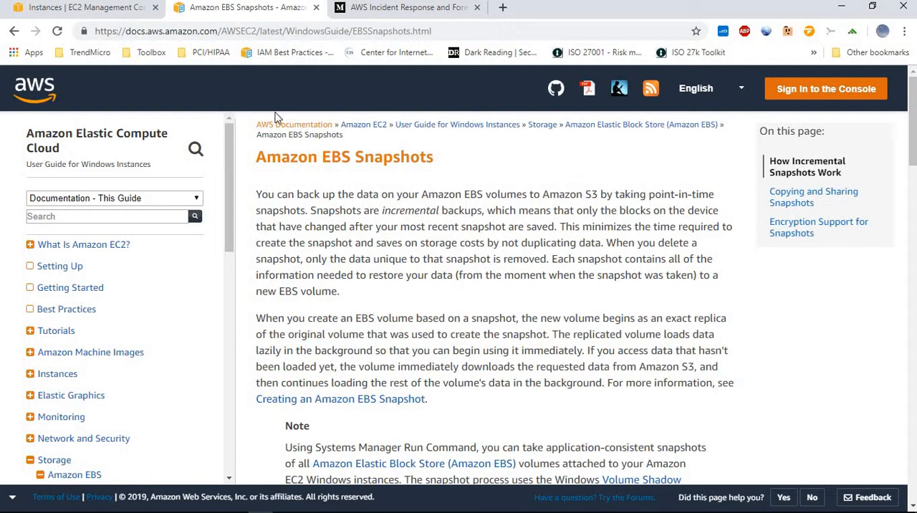
Go back to the "Making an Amazon EBS Volume Available for Use on Windows" documentation and read the Disk Management steps for bringing a volume online
right_click(13, 31)
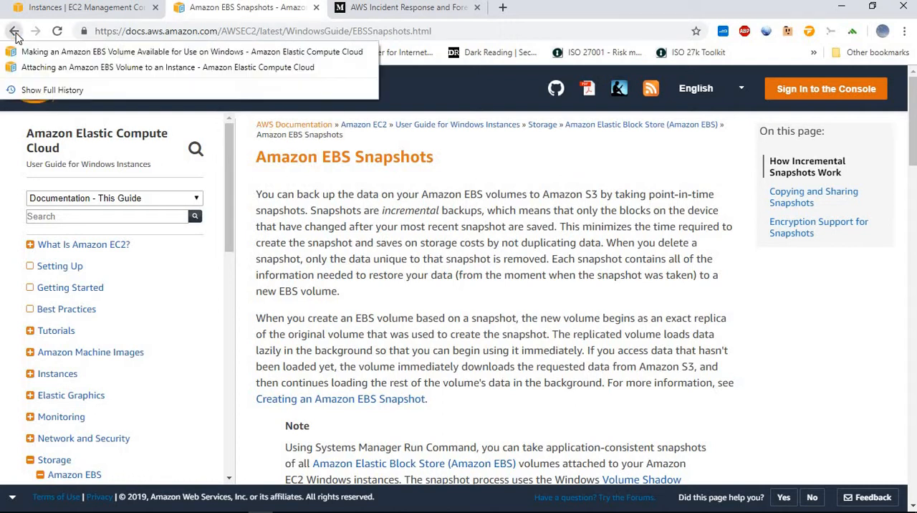
left_click(37, 52)
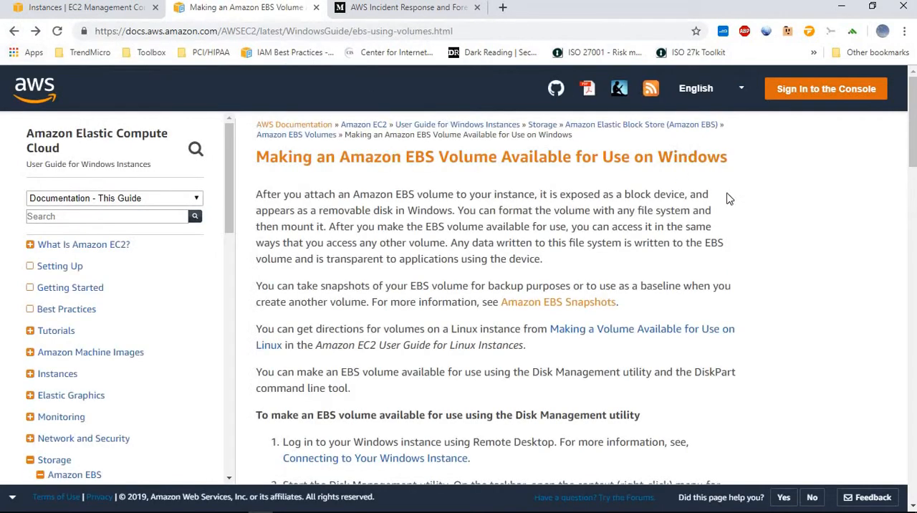
scroll(614, 216, "down", 4)
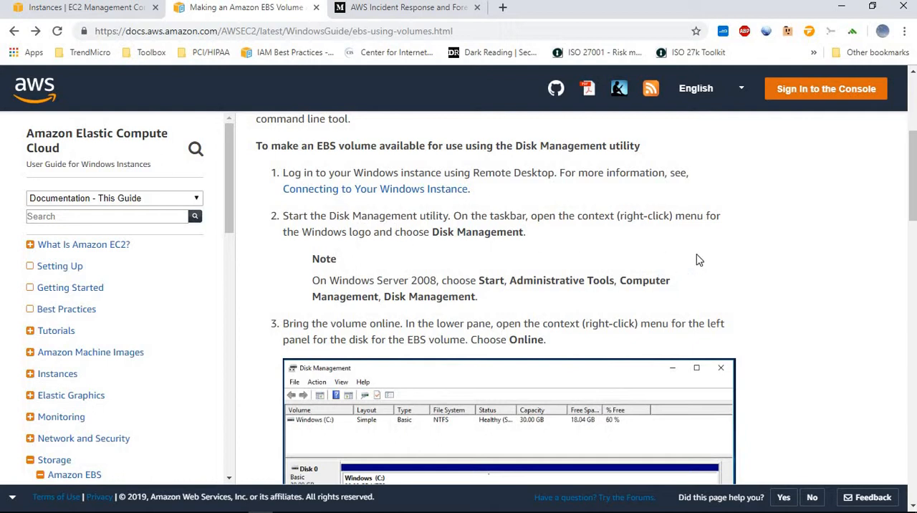
scroll(700, 260, "down", 1)
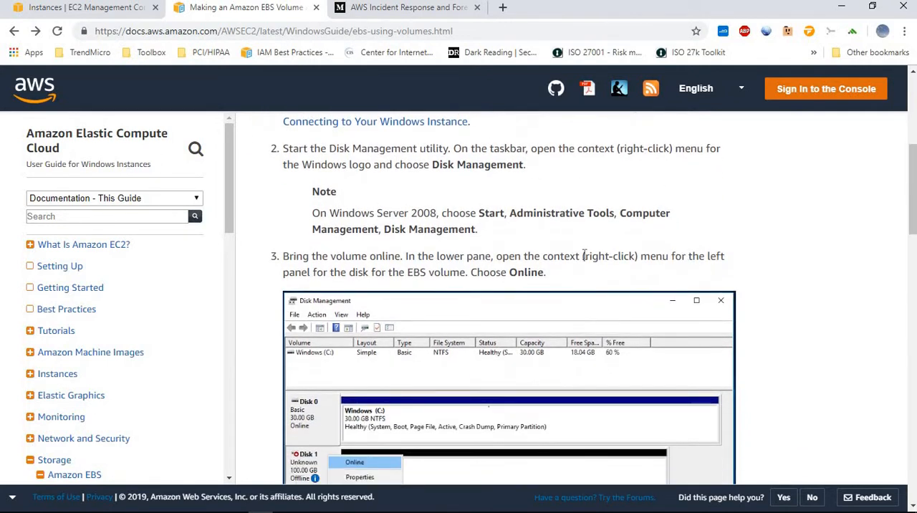
scroll(585, 254, "down", 1)
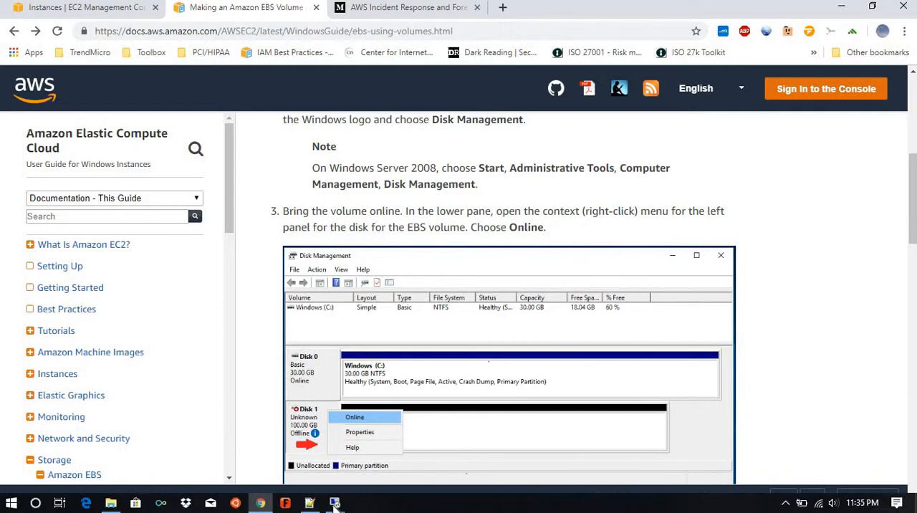
Switch to the remote desktop session, search Windows for "disk management" and open the Disk Management tool
mouse_move(334, 502)
left_click(379, 494)
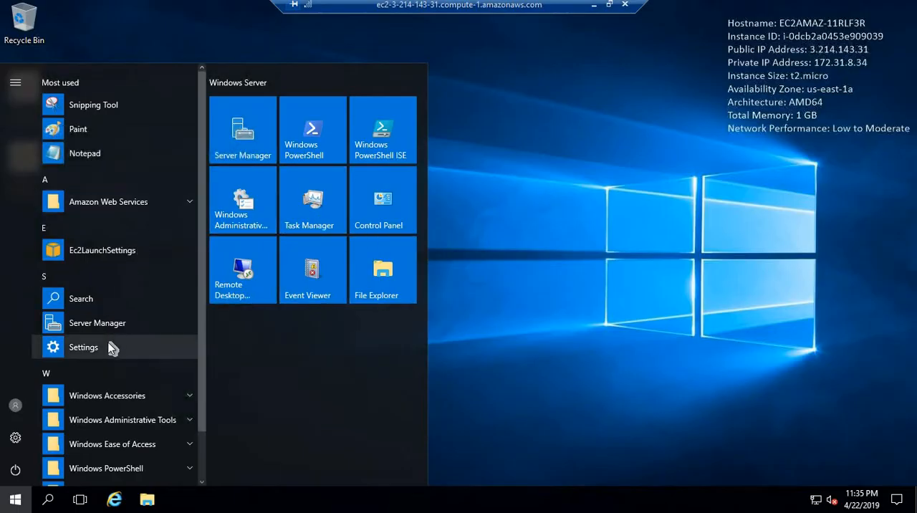
left_click(46, 499)
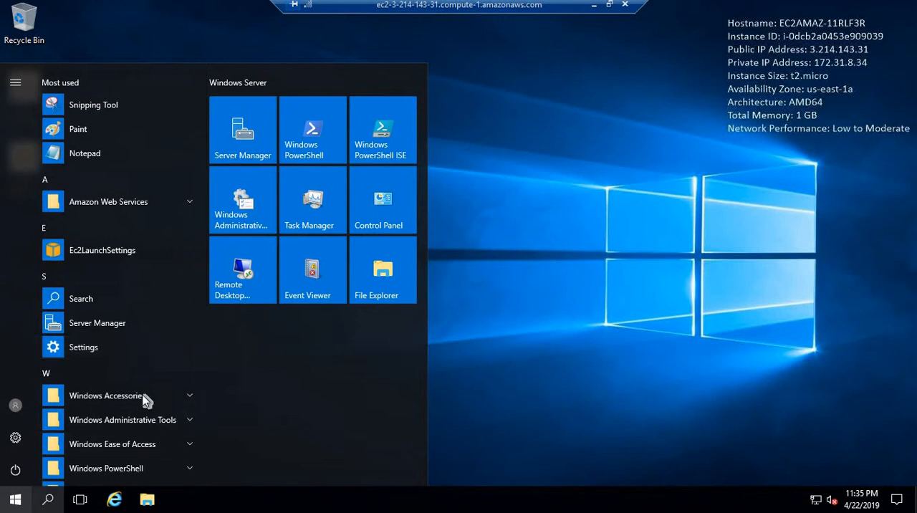
type("d")
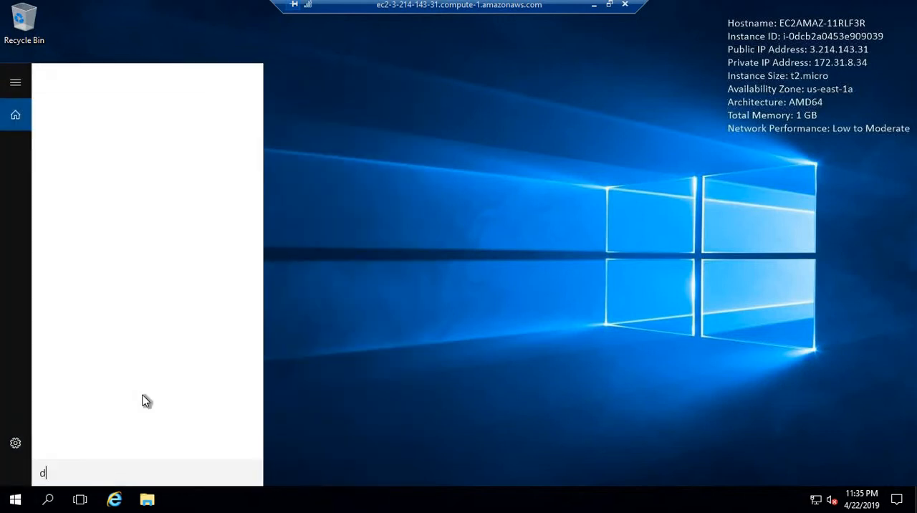
type("isk man")
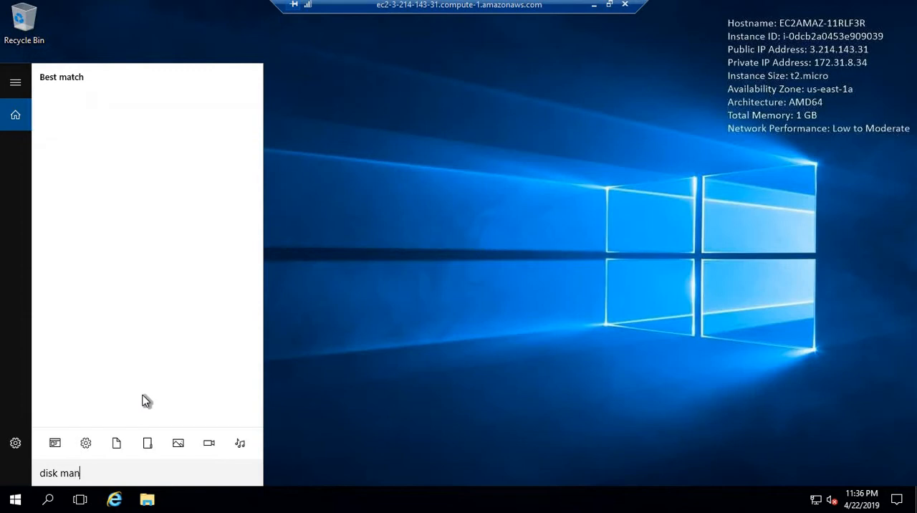
type("age")
key("BackSpace")
key("BackSpace")
key("BackSpace")
key("BackSpace")
key("BackSpace")
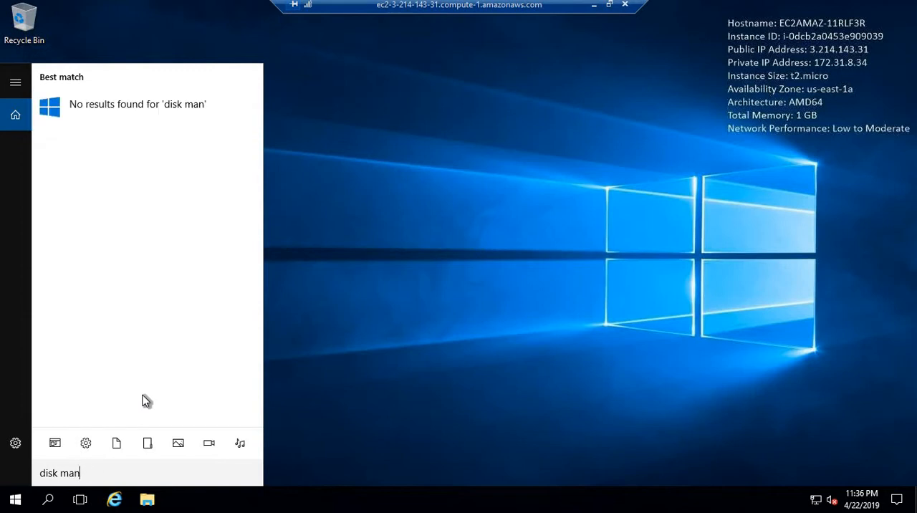
type("anage")
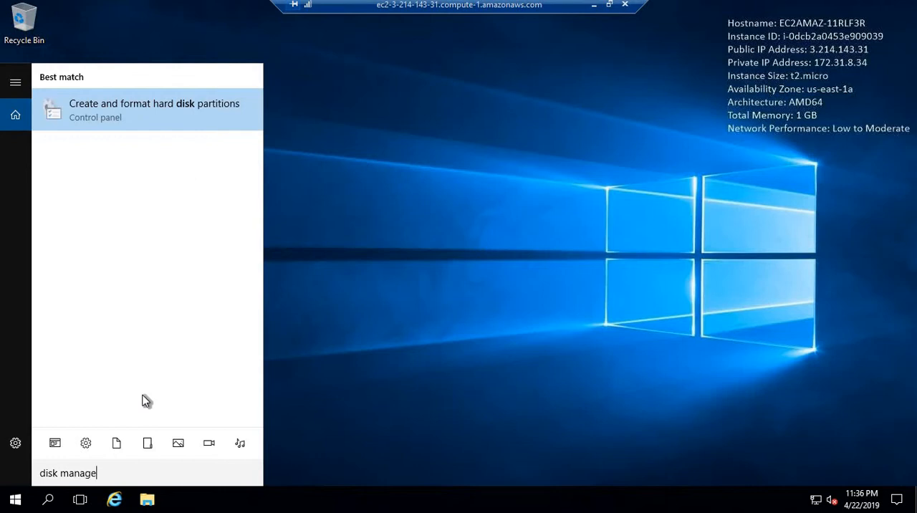
type("ment")
key("Return")
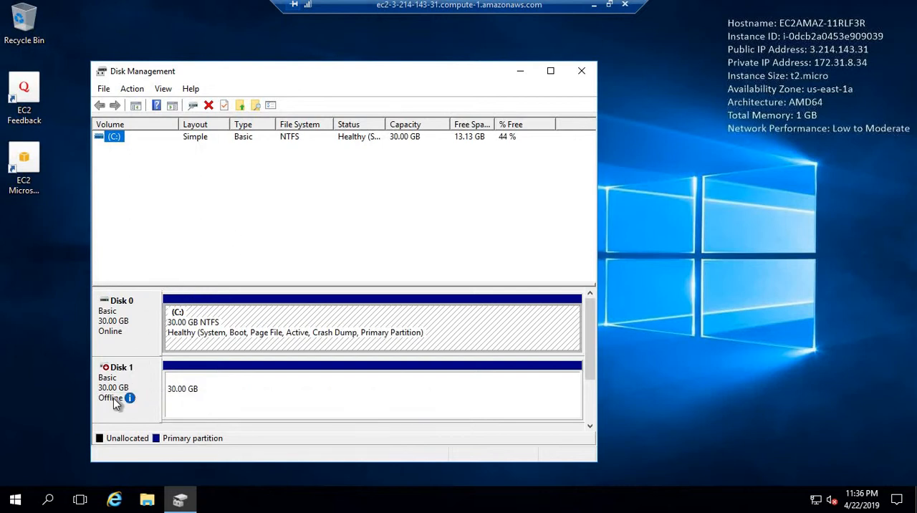
Examine the reason for Disk 1's offline status and look through the commands available in Disk Management
mouse_move(114, 405)
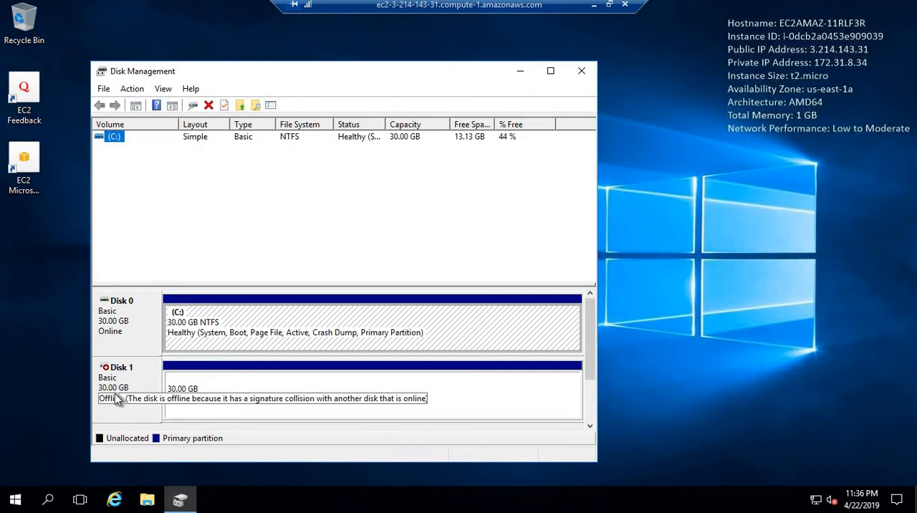
left_click(117, 400)
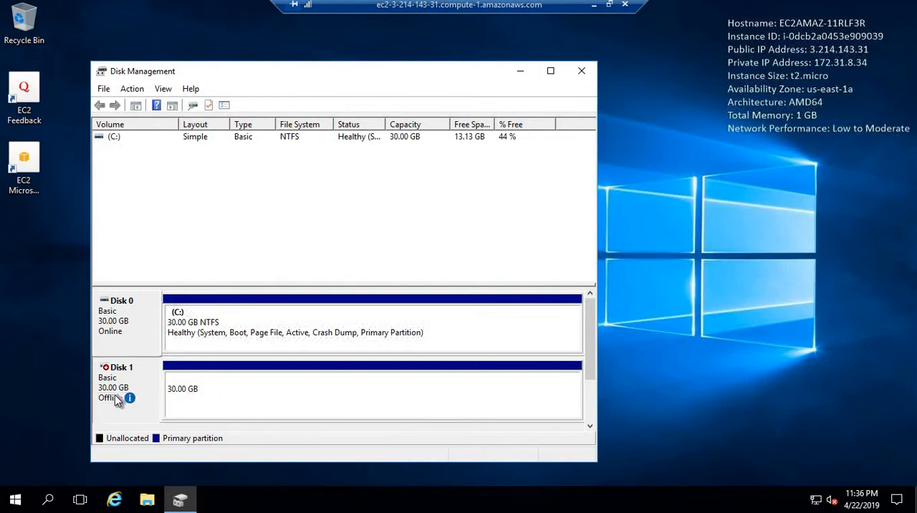
left_click(106, 90)
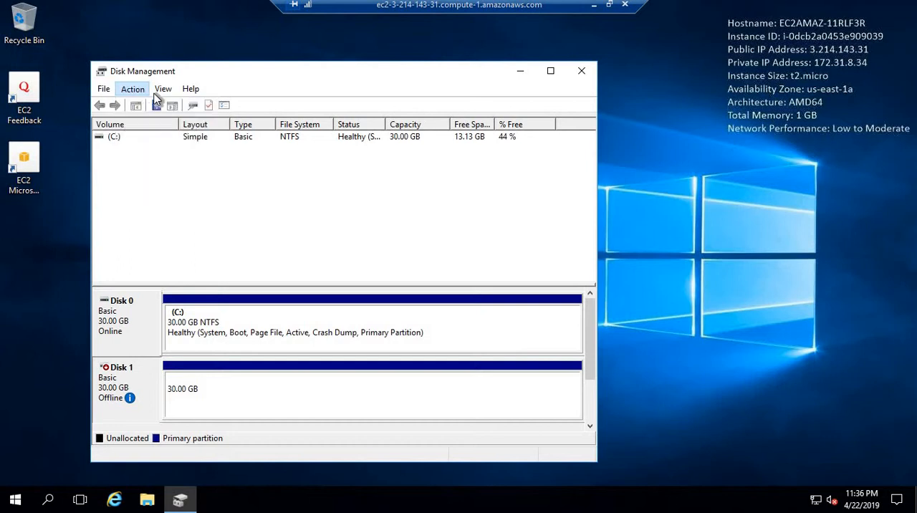
mouse_move(158, 98)
mouse_move(107, 92)
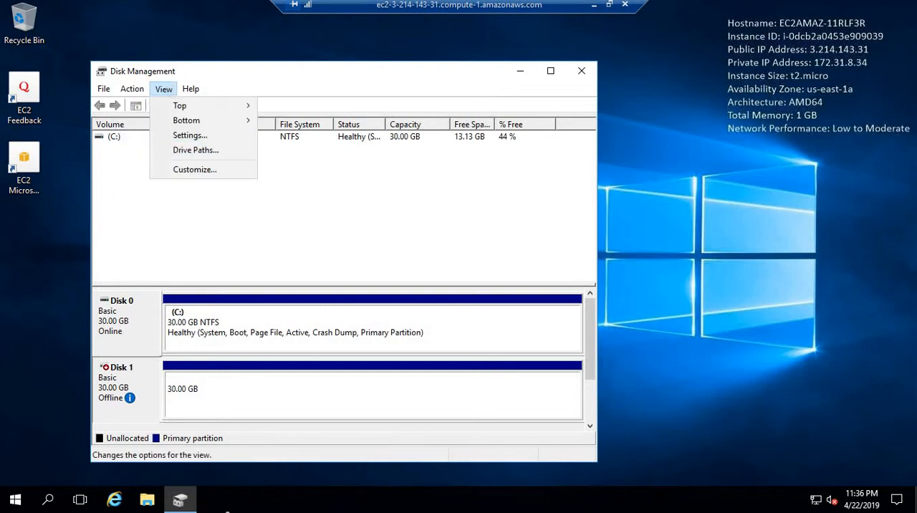
Recheck the AWS documentation's instructions for bringing a volume online, and bring Disk 1 online in the remote session's Disk Management
left_click(593, 10)
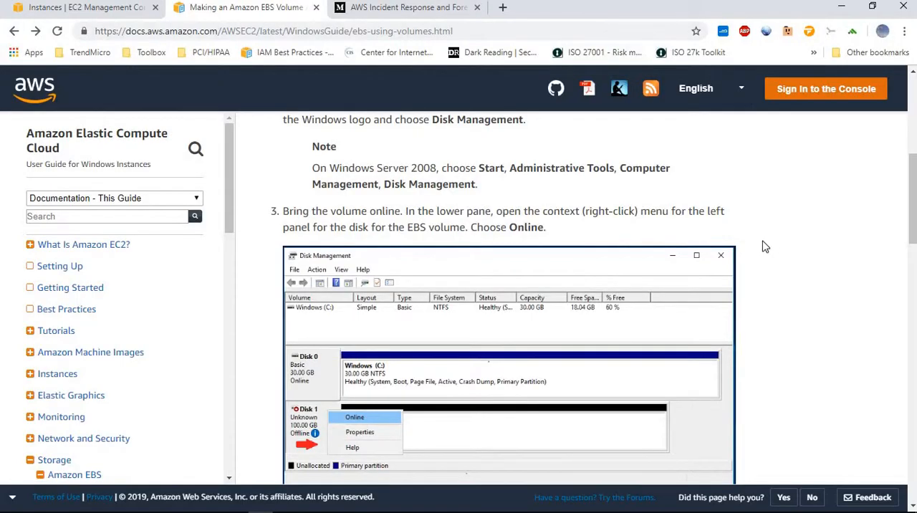
scroll(762, 236, "down", 1)
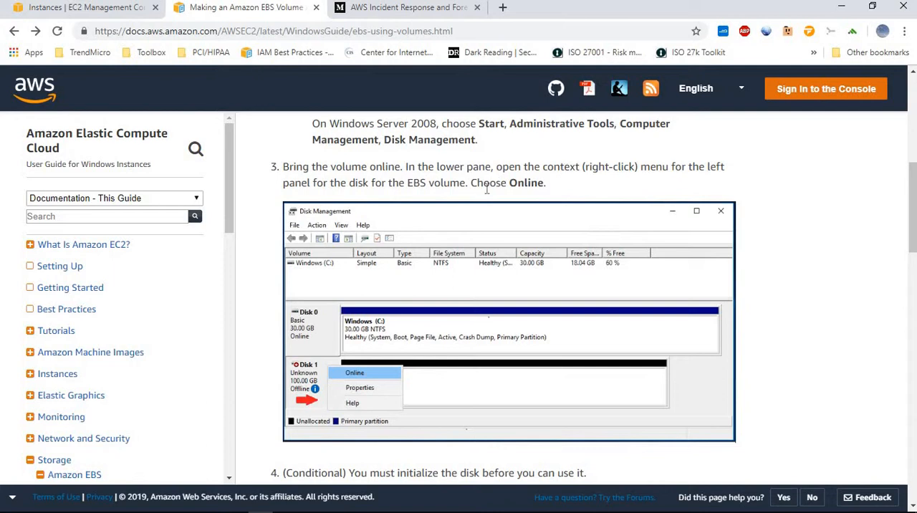
mouse_move(309, 507)
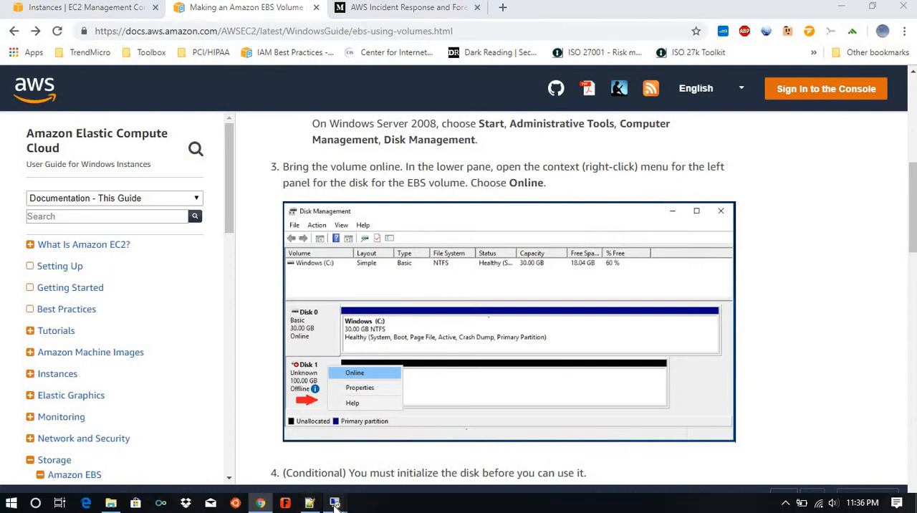
left_click(409, 444)
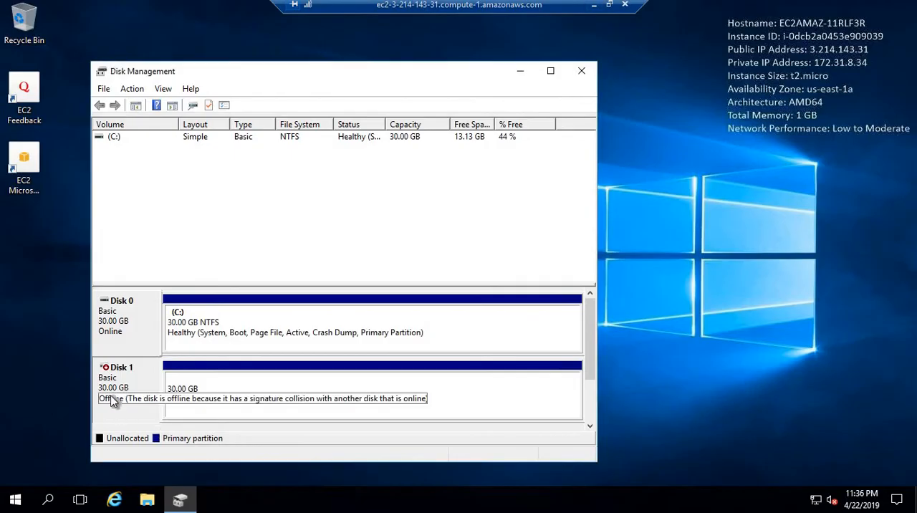
right_click(119, 396)
left_click(136, 404)
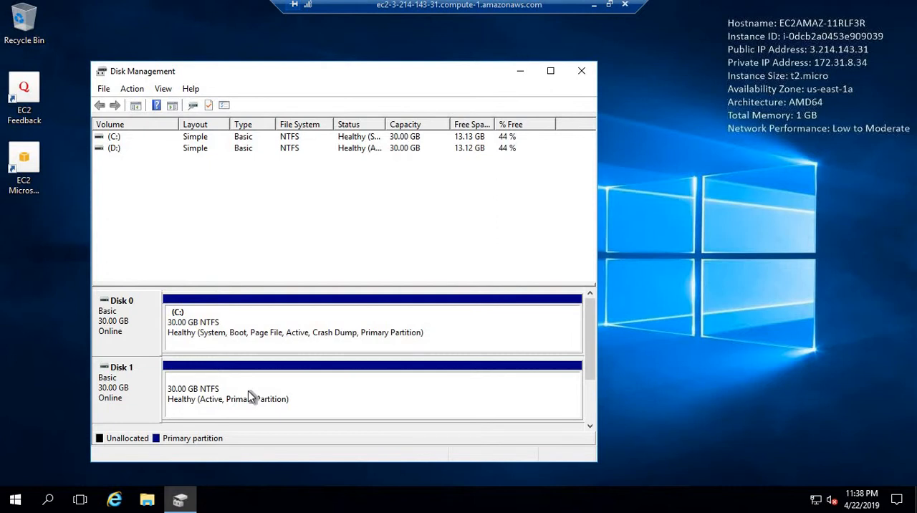
Minimize the remote desktop session, return to the EC2 console's instances, and select only the Test box instance
left_click(594, 6)
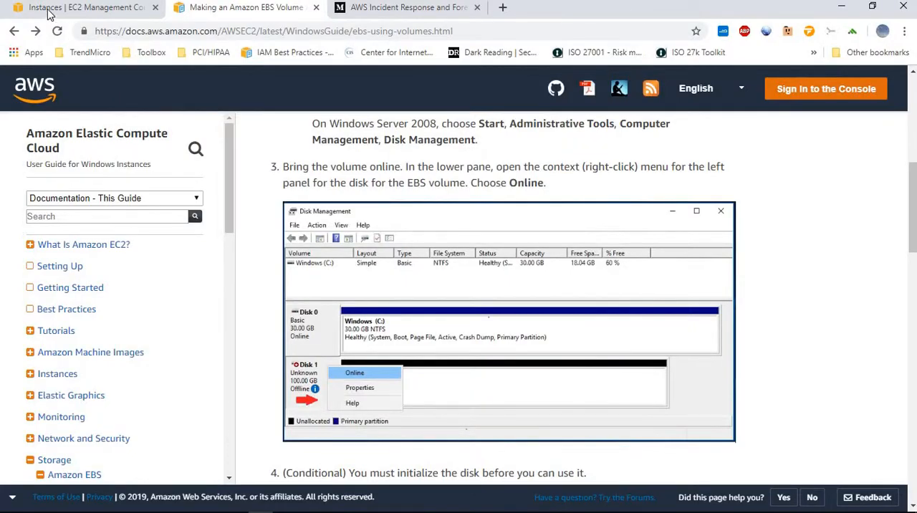
left_click(79, 9)
left_click(160, 216)
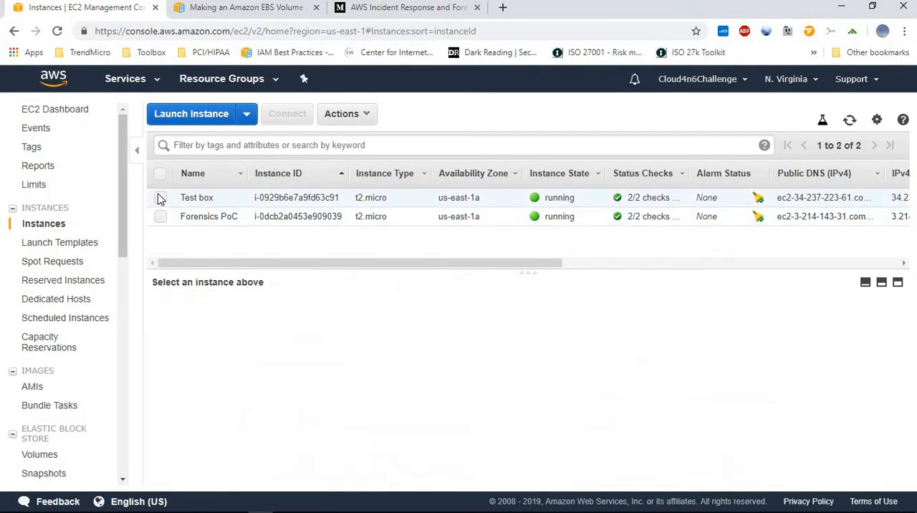
left_click(160, 198)
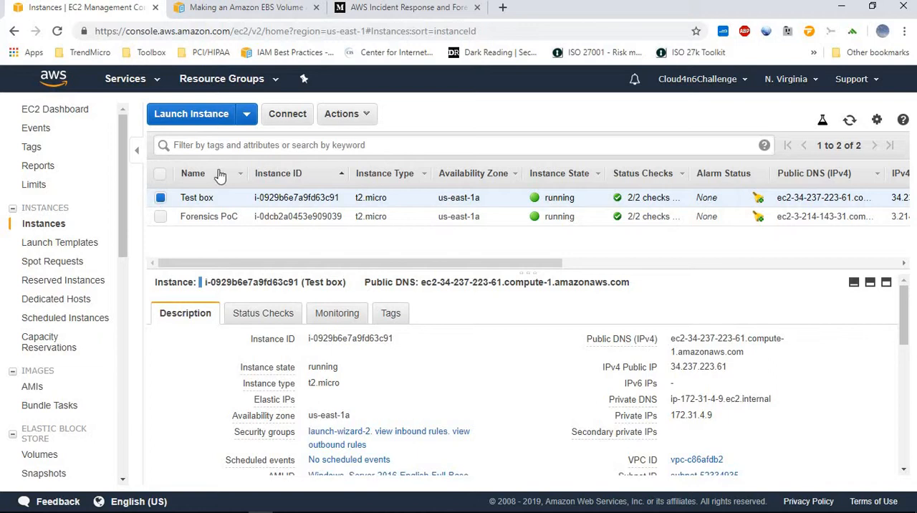
Open the list of AWS services in the console
left_click(141, 83)
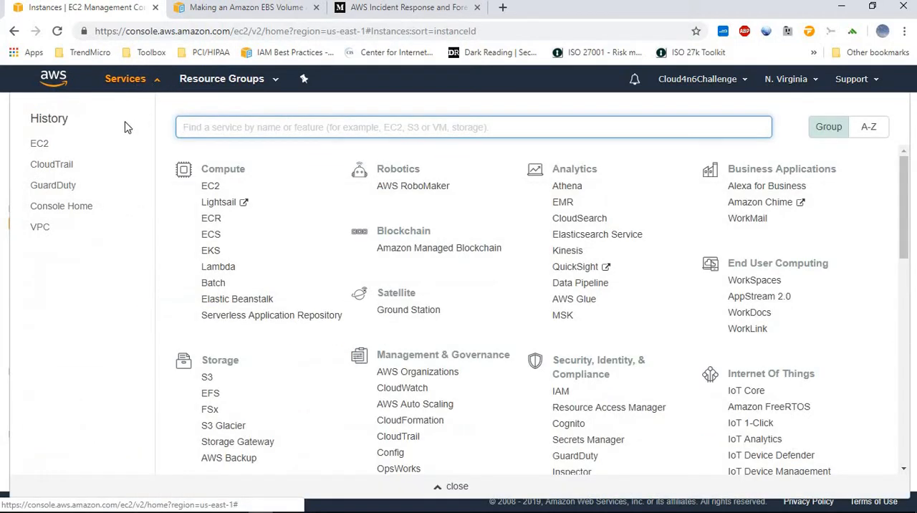